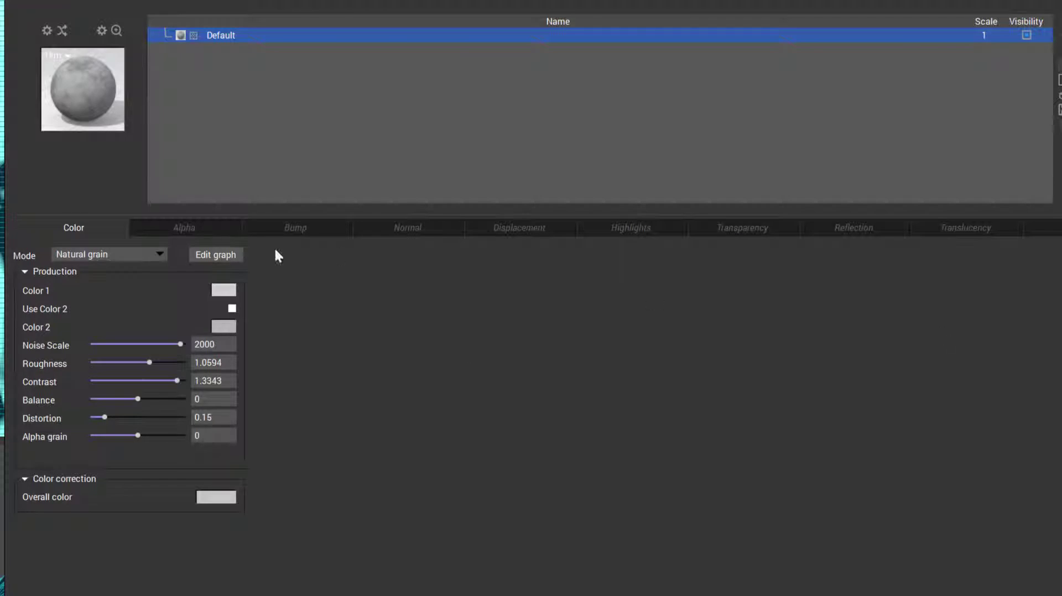
- Make the Default layer's Color 1 dark grey (luminance 24) and enable Use Color 2
click(224, 290)
drag(289, 299, 297, 341)
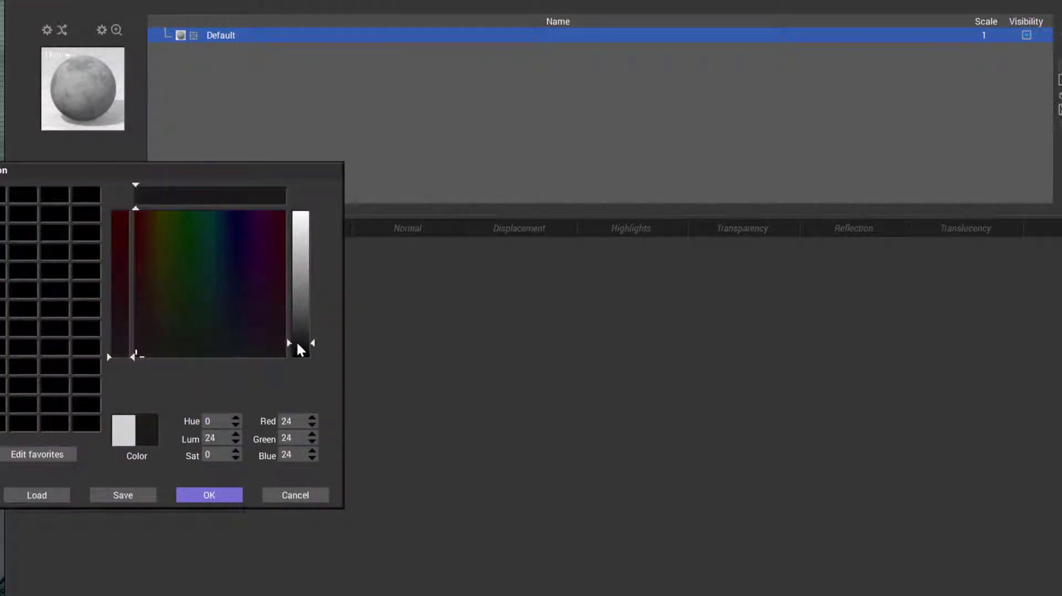
click(227, 498)
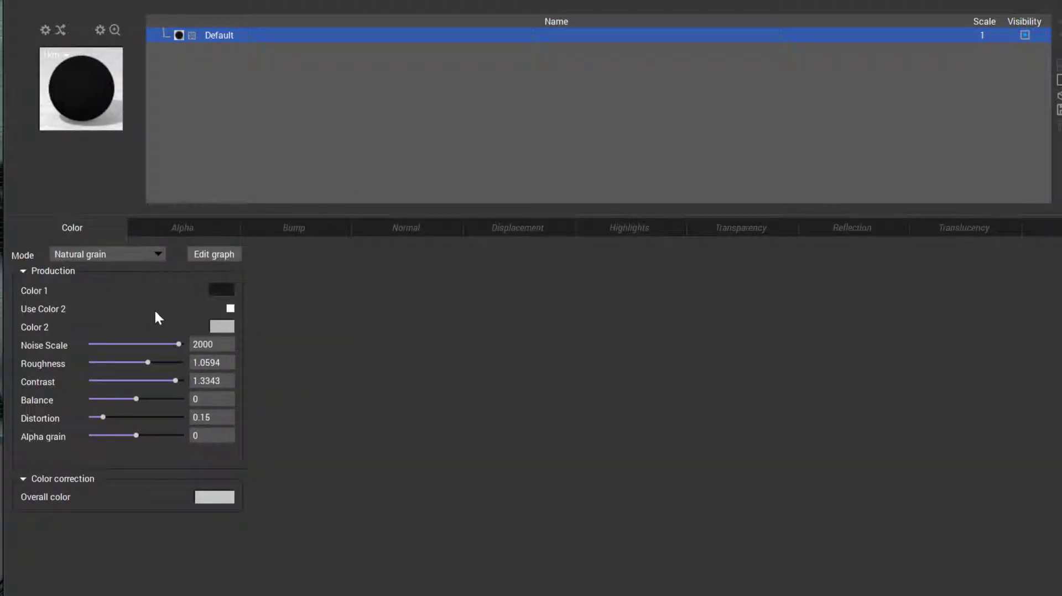
click(232, 308)
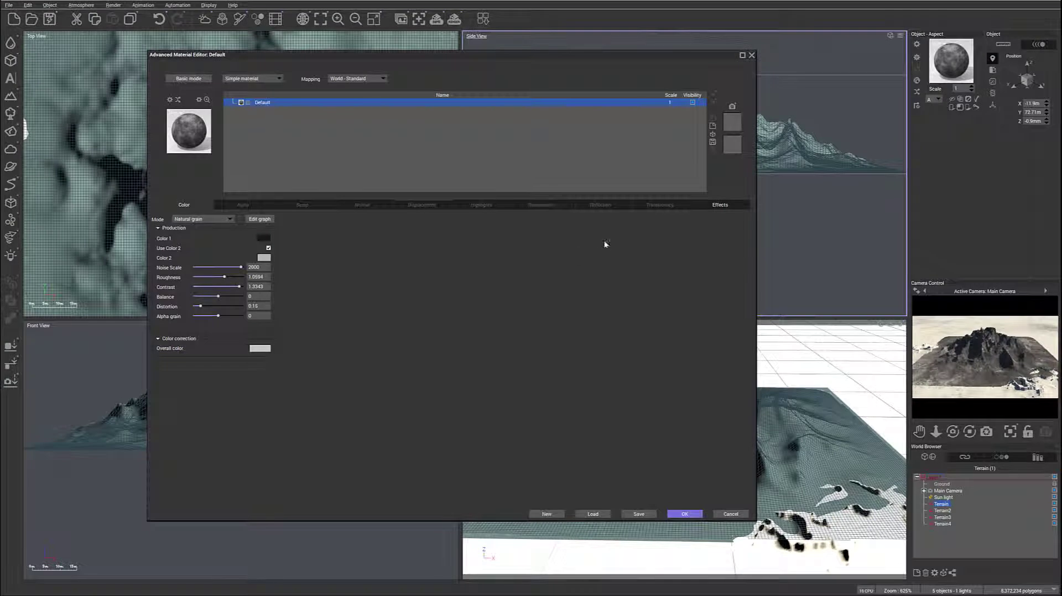
- Add a new material layer named sand and set its colour mode to Natural grain
click(712, 127)
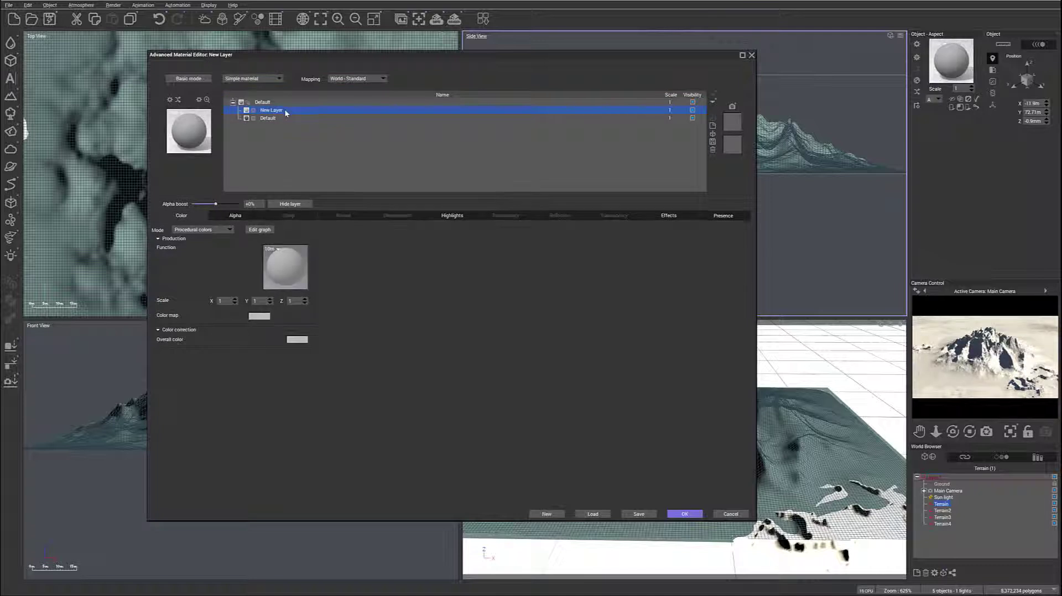
click(281, 110)
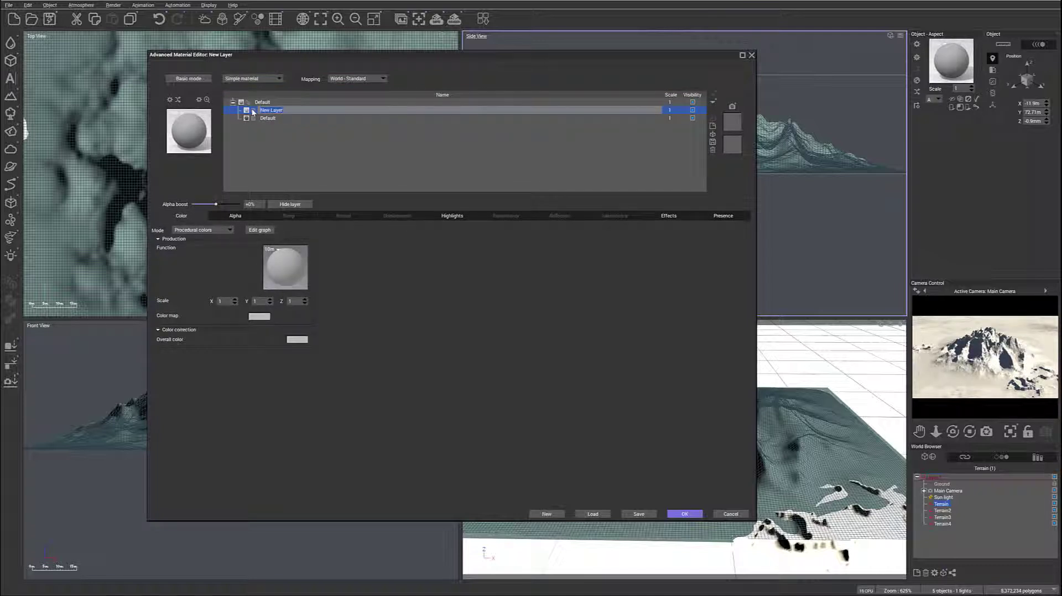
text(Ne)
text(nd)
click(226, 231)
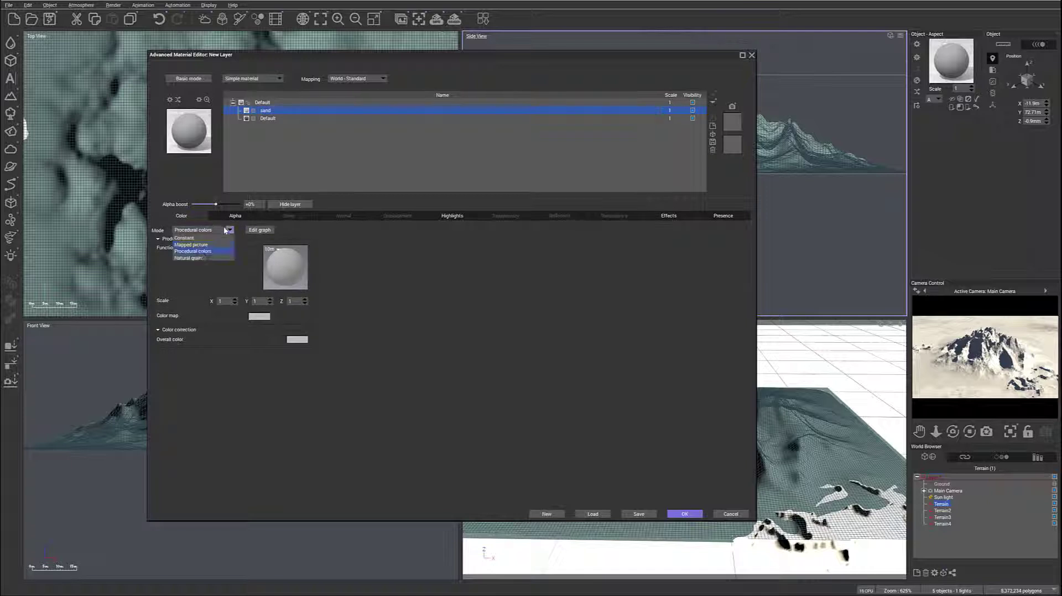
click(202, 259)
- Set the sand layer's grain colours to tan (Color 1) and pale yellow (Color 2)
click(264, 250)
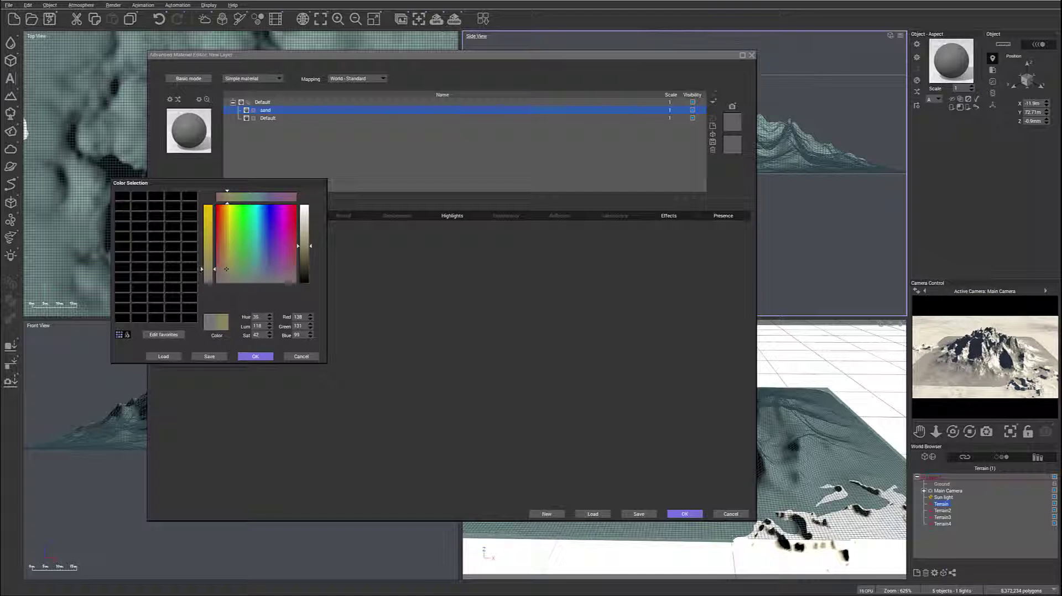
drag(226, 269, 226, 262)
drag(304, 246, 304, 239)
click(257, 358)
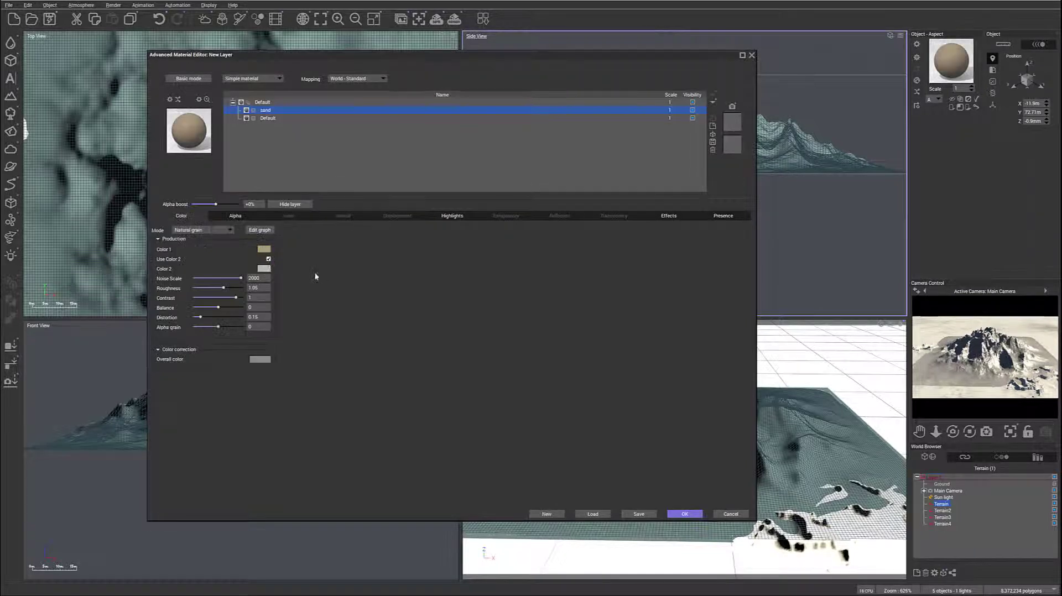
click(264, 268)
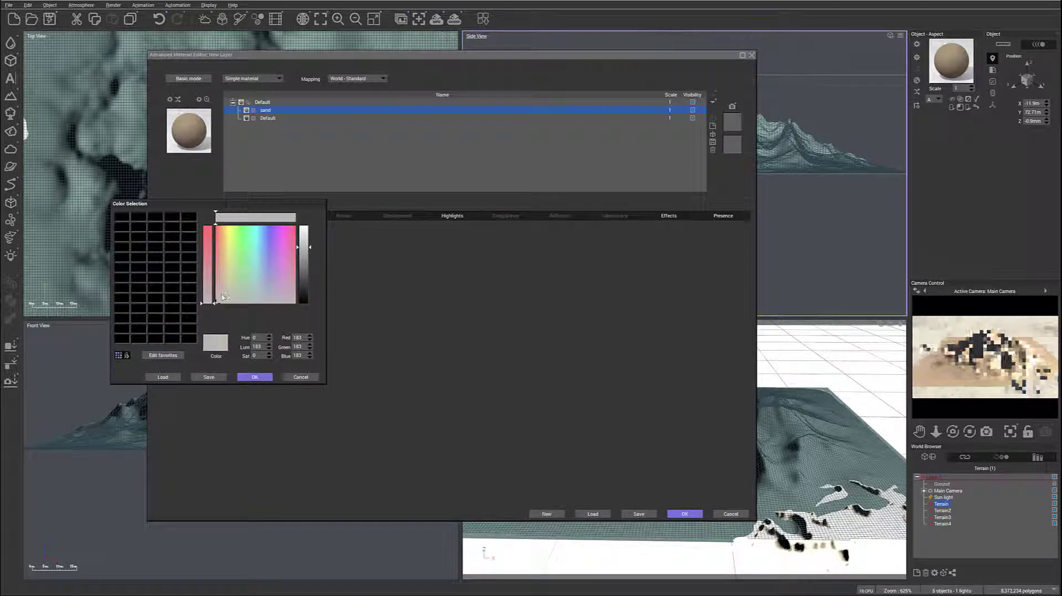
drag(225, 284, 226, 281)
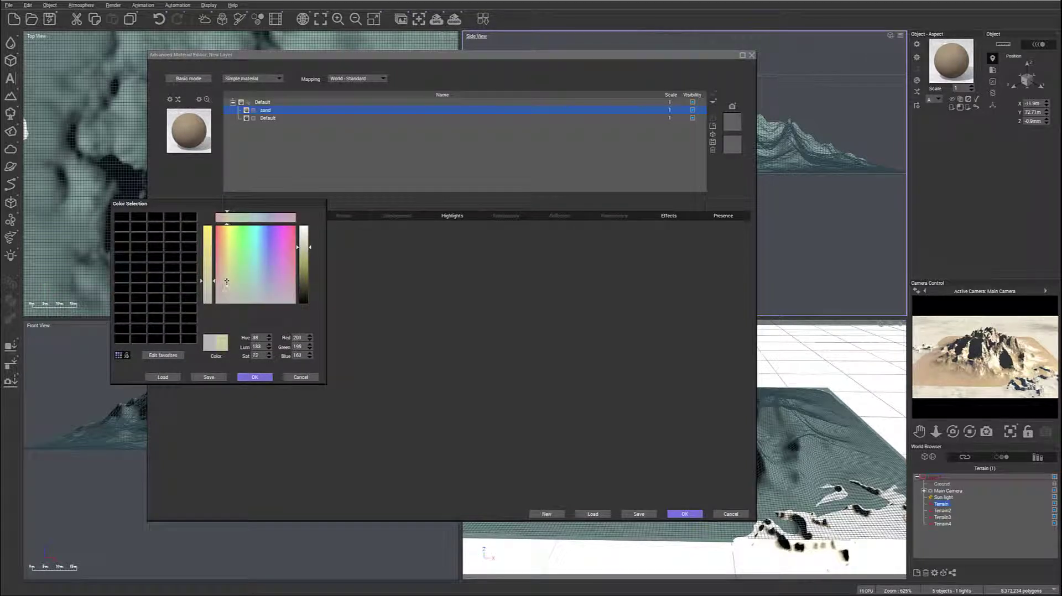
click(254, 377)
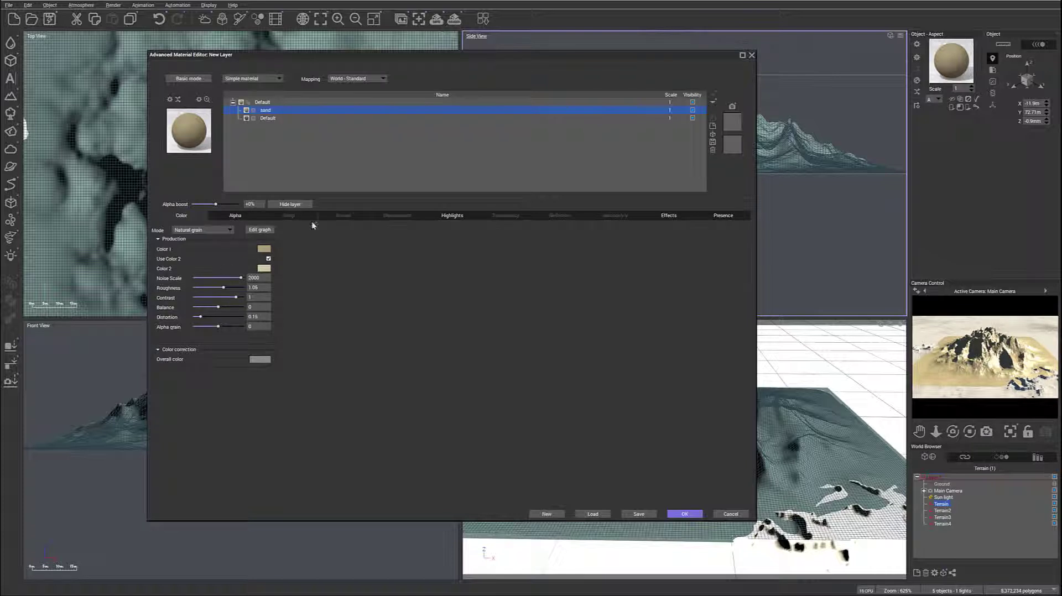
- Set sand highlight size to 0%, add a procedural Terrain Fractal v2 bump at depth 0.03, and roughen the grain
click(451, 216)
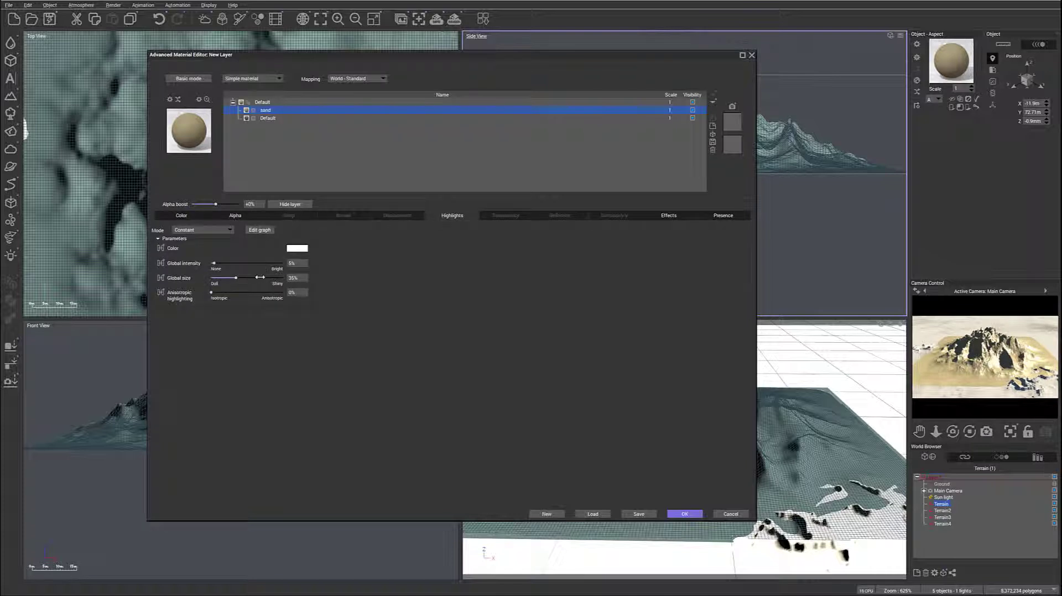
drag(260, 277, 215, 262)
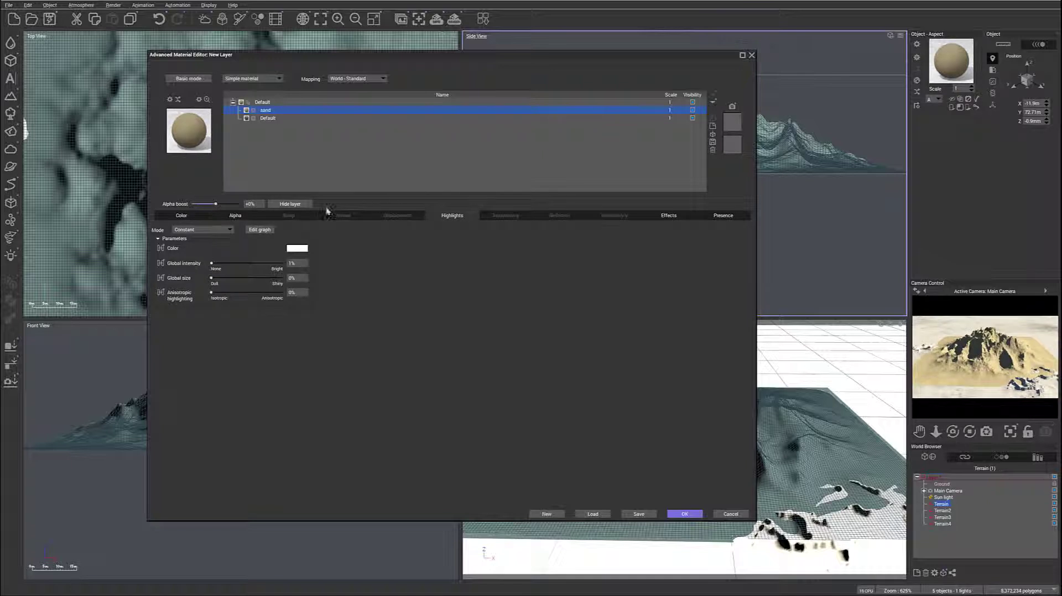
click(299, 217)
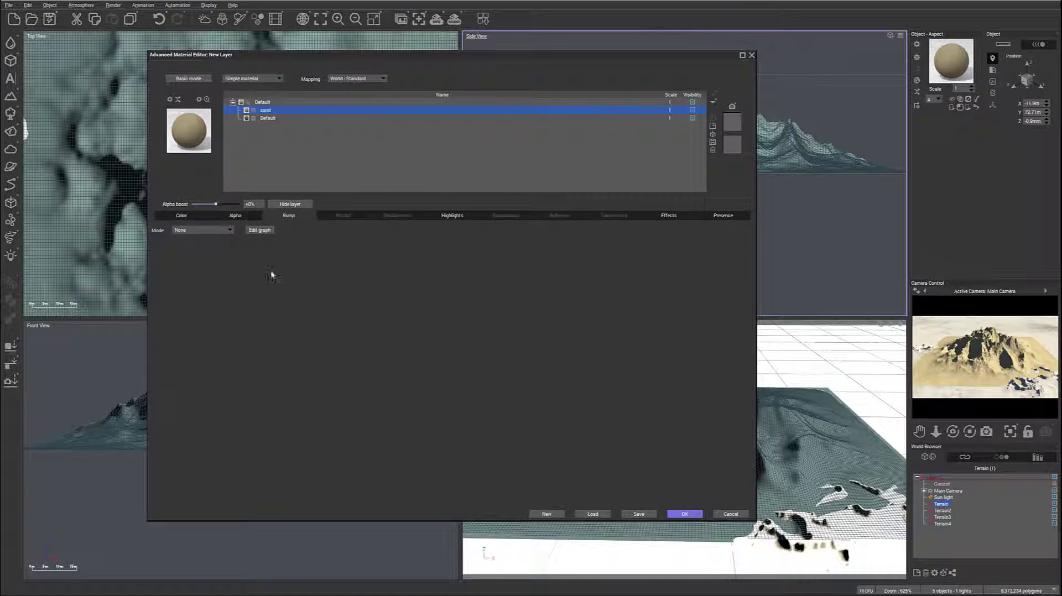
click(227, 230)
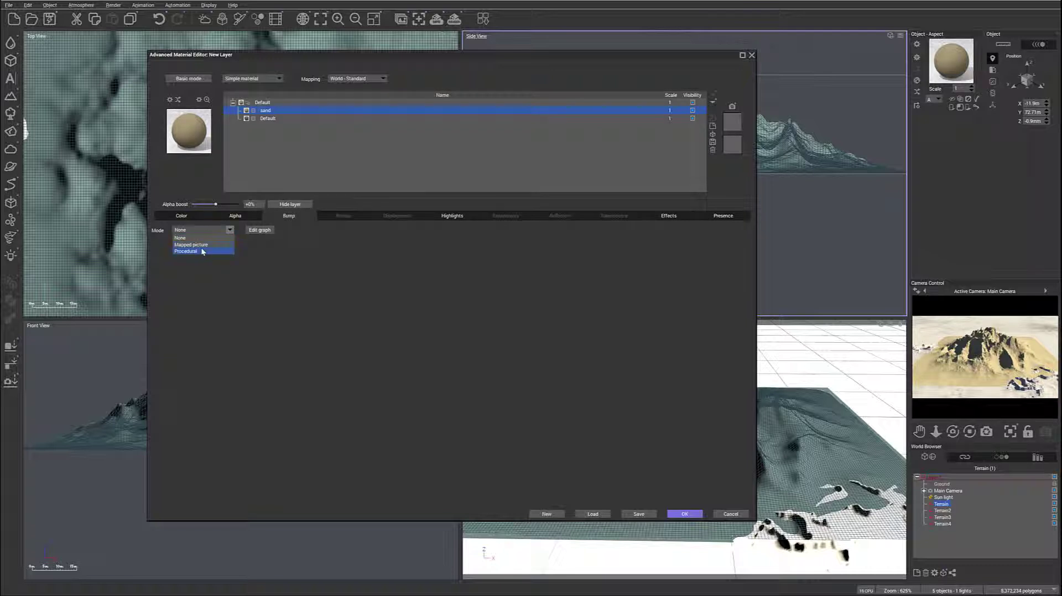
click(202, 251)
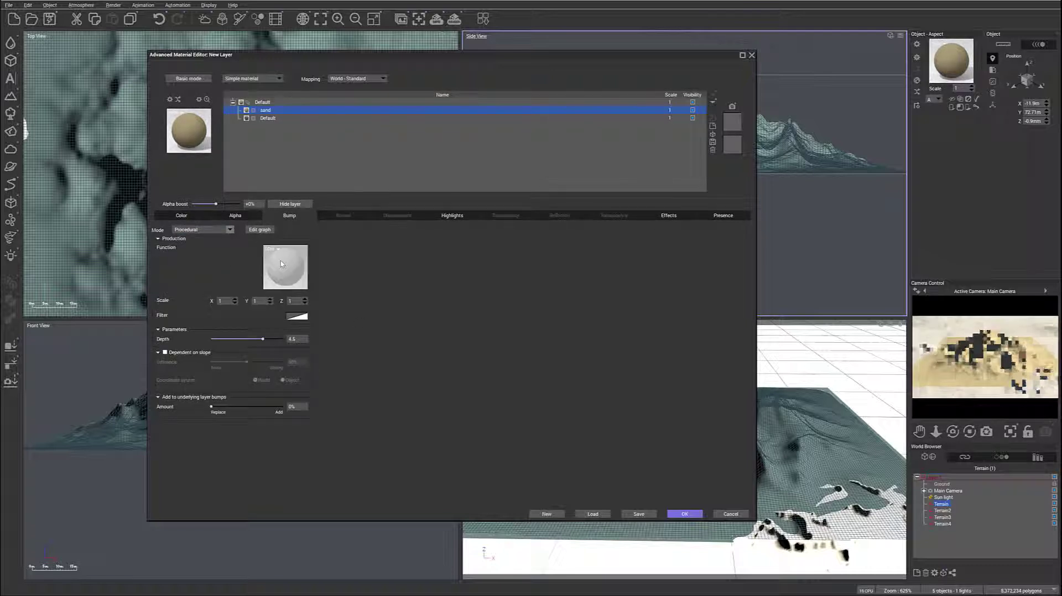
click(282, 264)
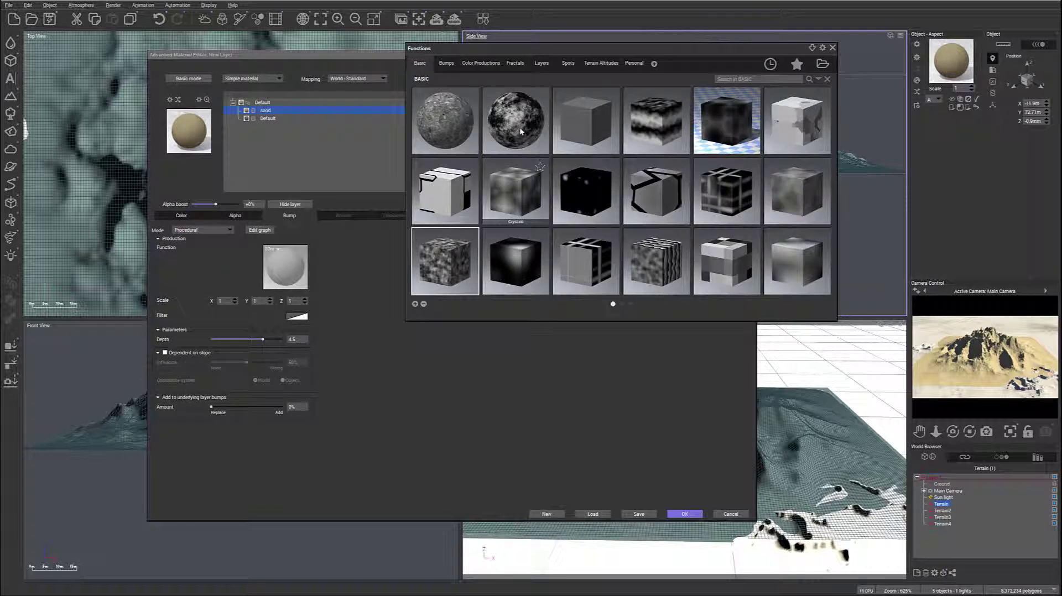
double_click(438, 110)
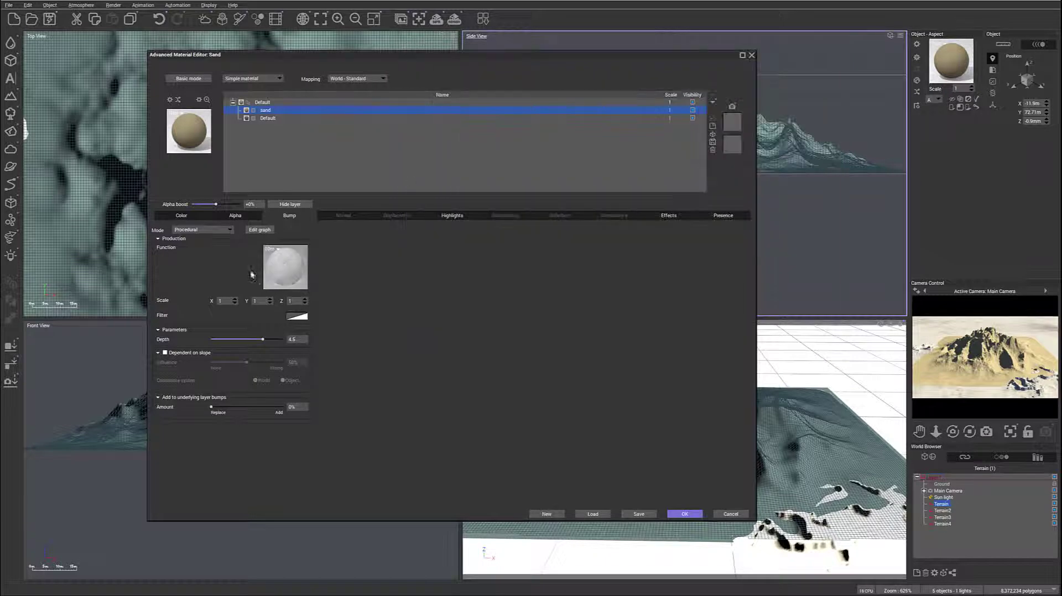
double_click(291, 338)
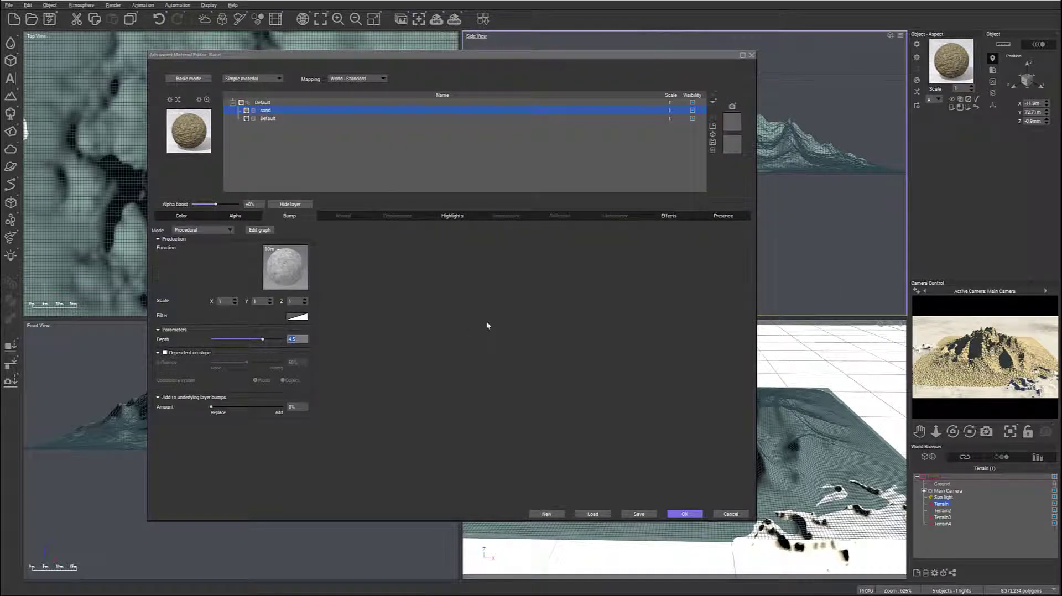
text(0.03)
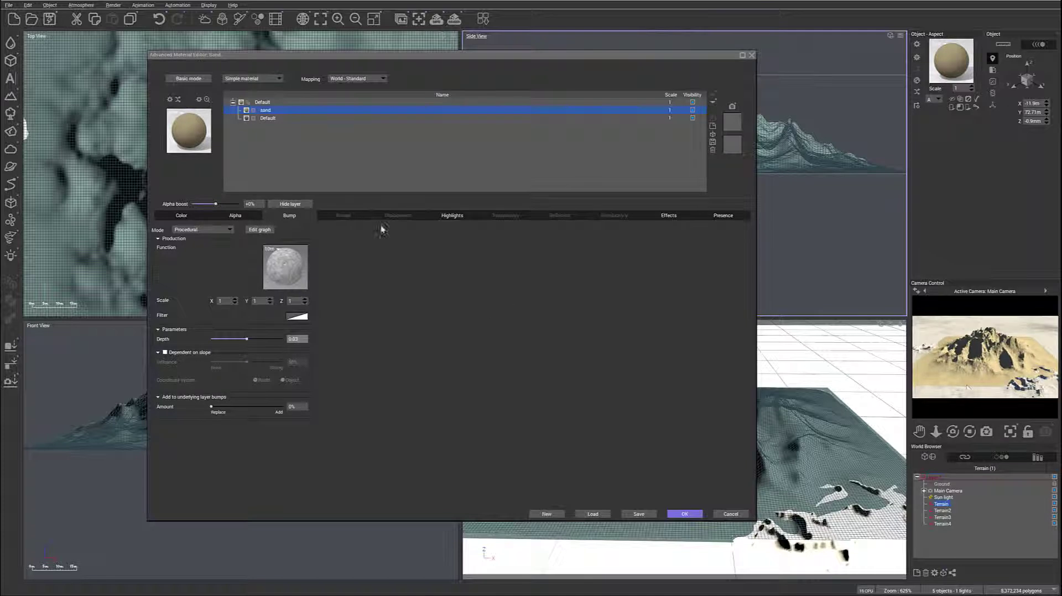
click(182, 215)
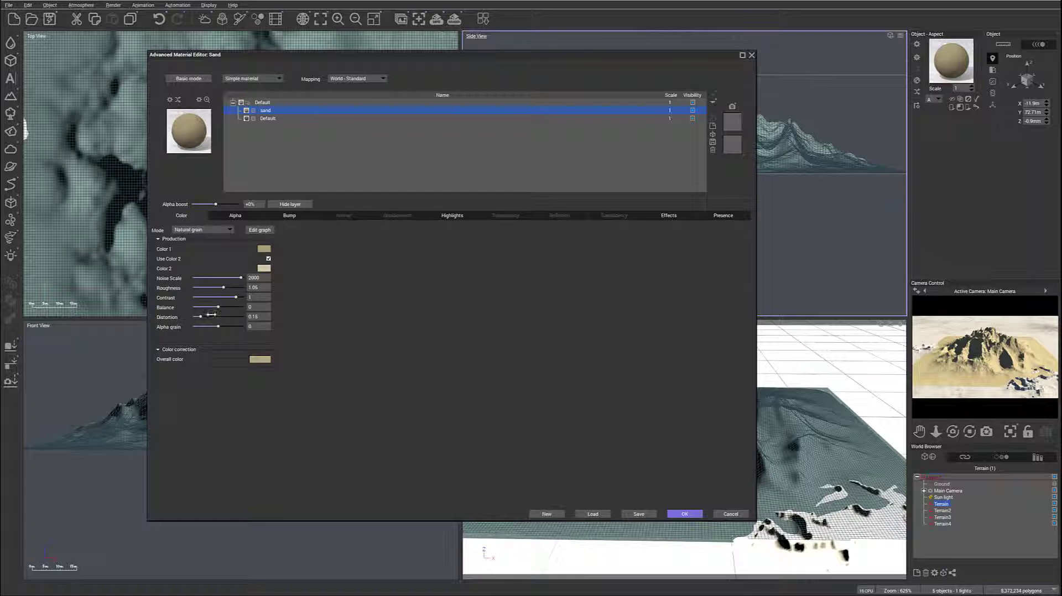
drag(224, 287, 237, 286)
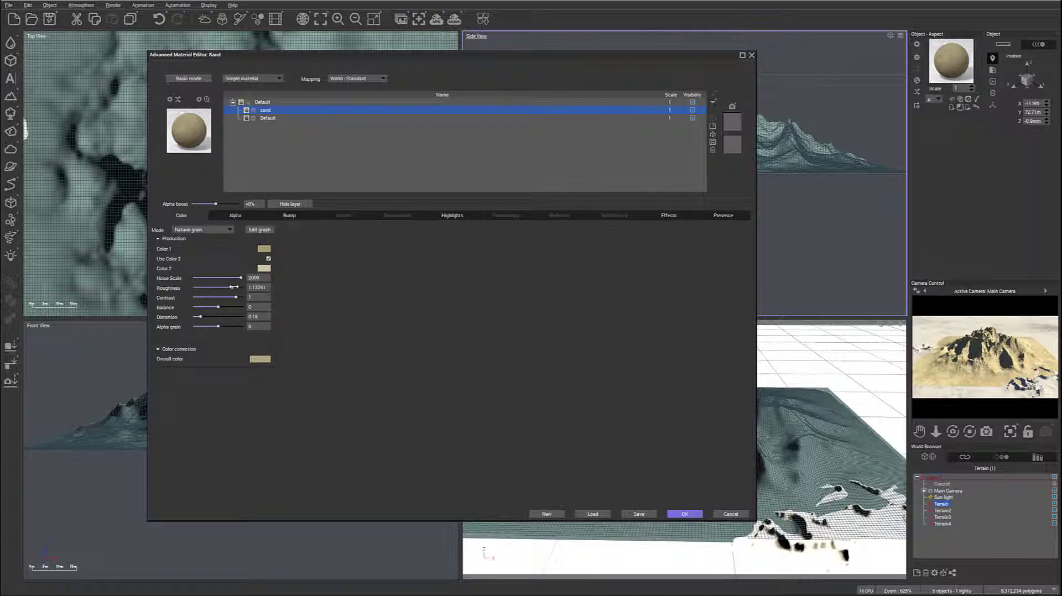
- Limit sand to -46.2cm–1.994m altitude relative to sea level, with 19% top fuzziness
click(731, 214)
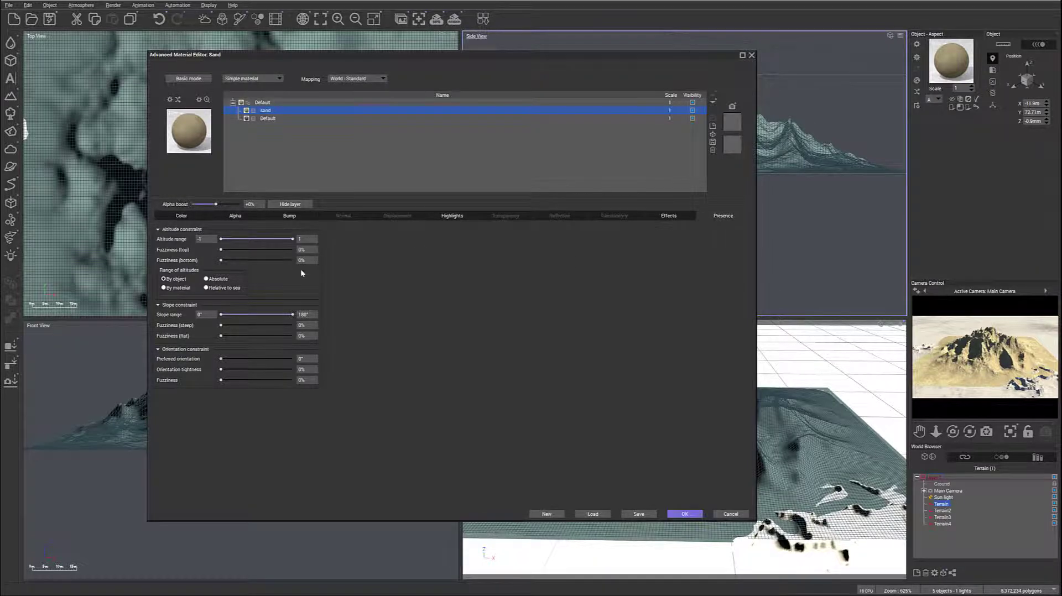
click(229, 286)
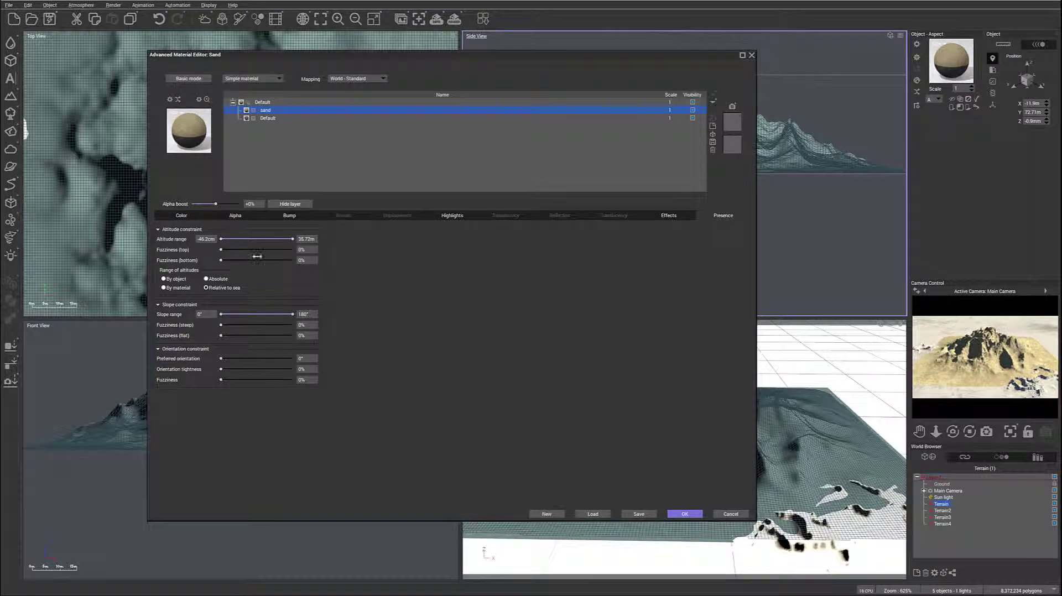
drag(291, 239, 231, 238)
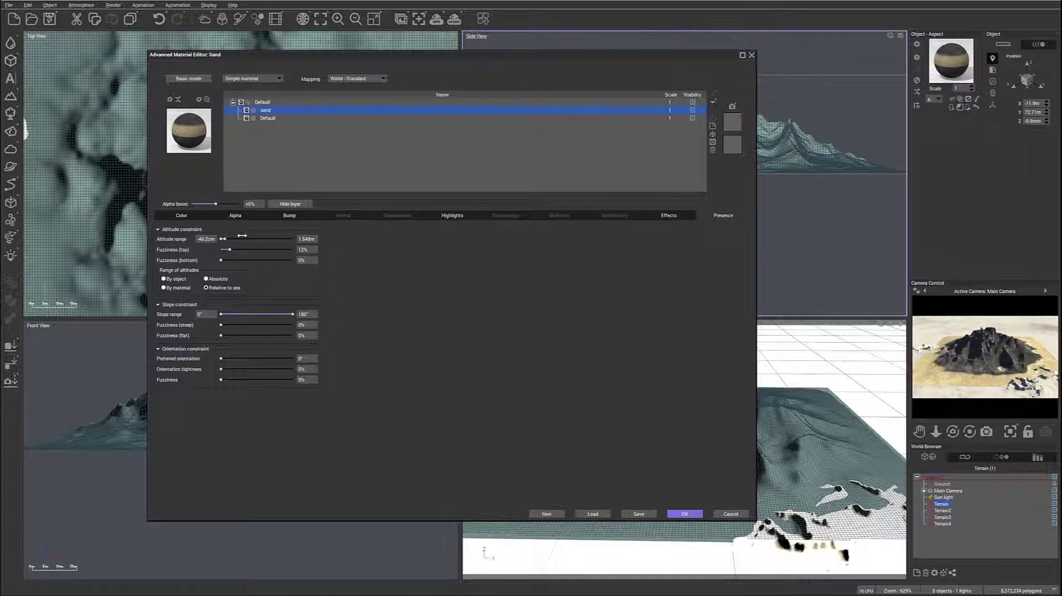
drag(230, 250, 234, 250)
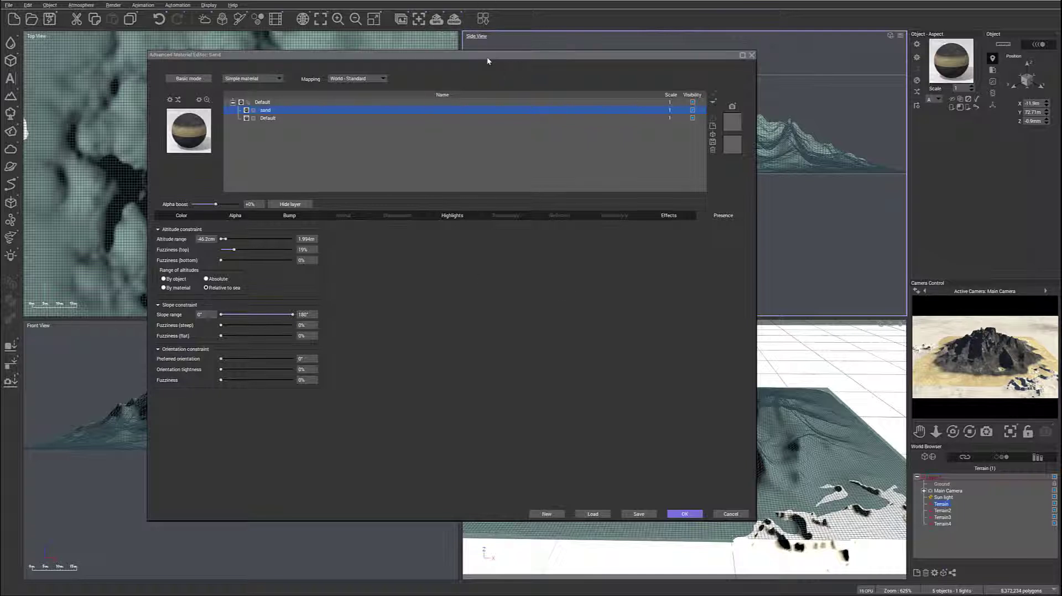
click(455, 19)
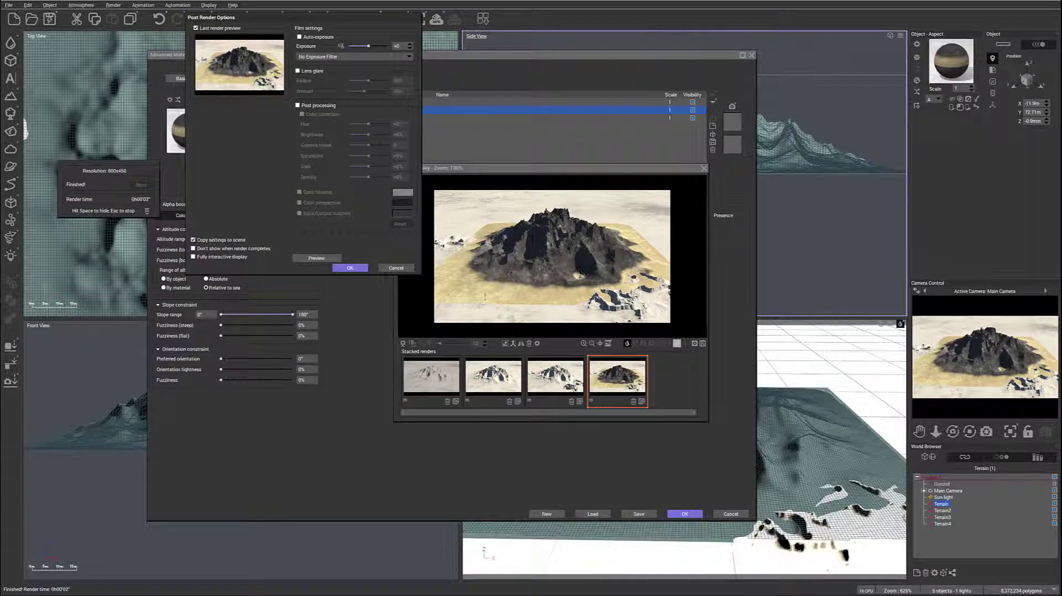
click(354, 268)
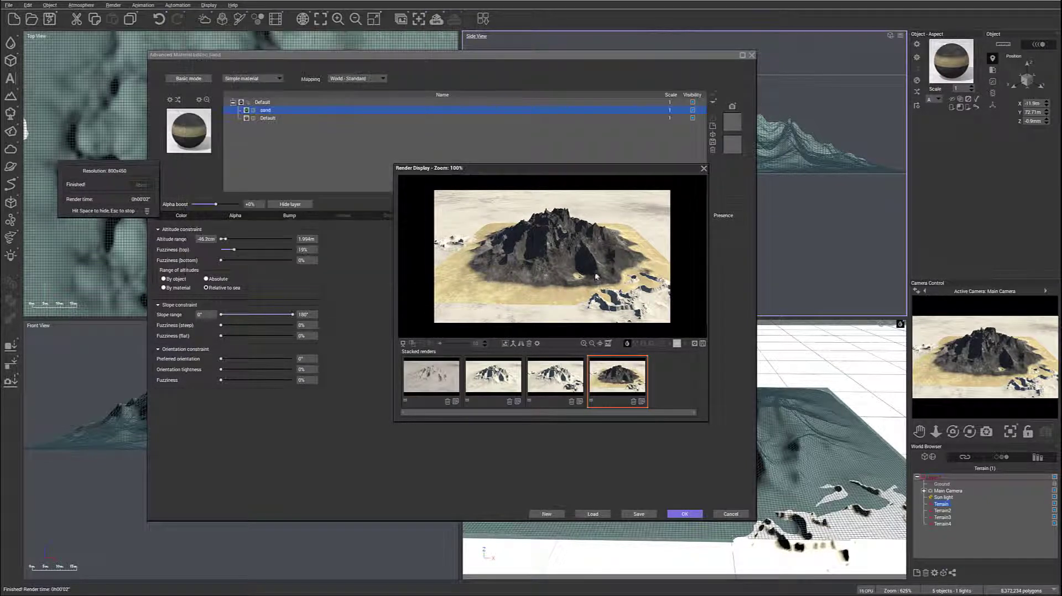
click(704, 169)
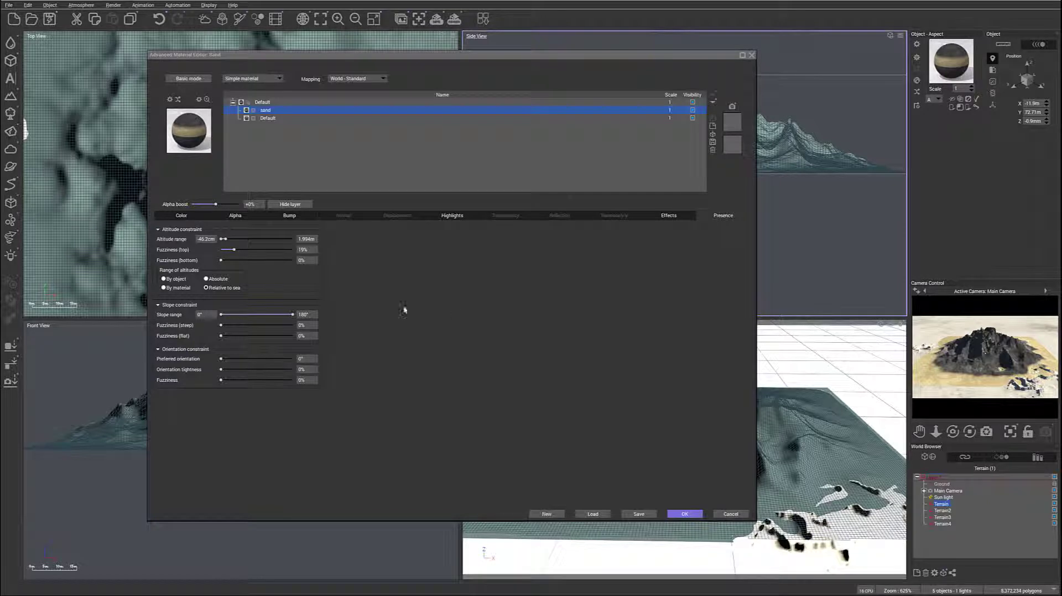
- Add a new layer named grass and set its colour mode to Natural grain
click(713, 126)
double_click(287, 113)
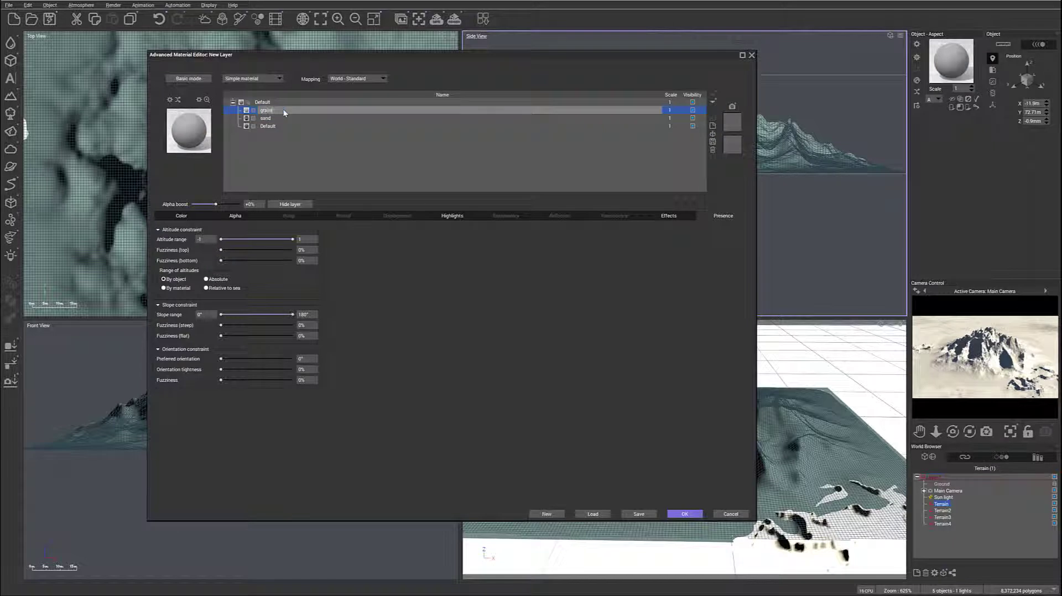
text(grass)
click(377, 257)
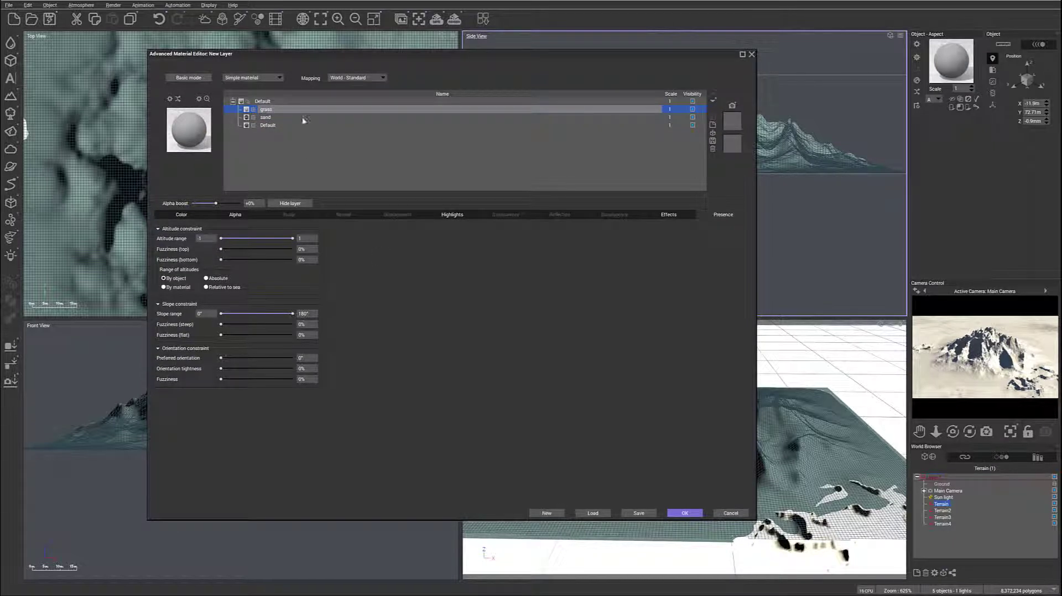
click(181, 216)
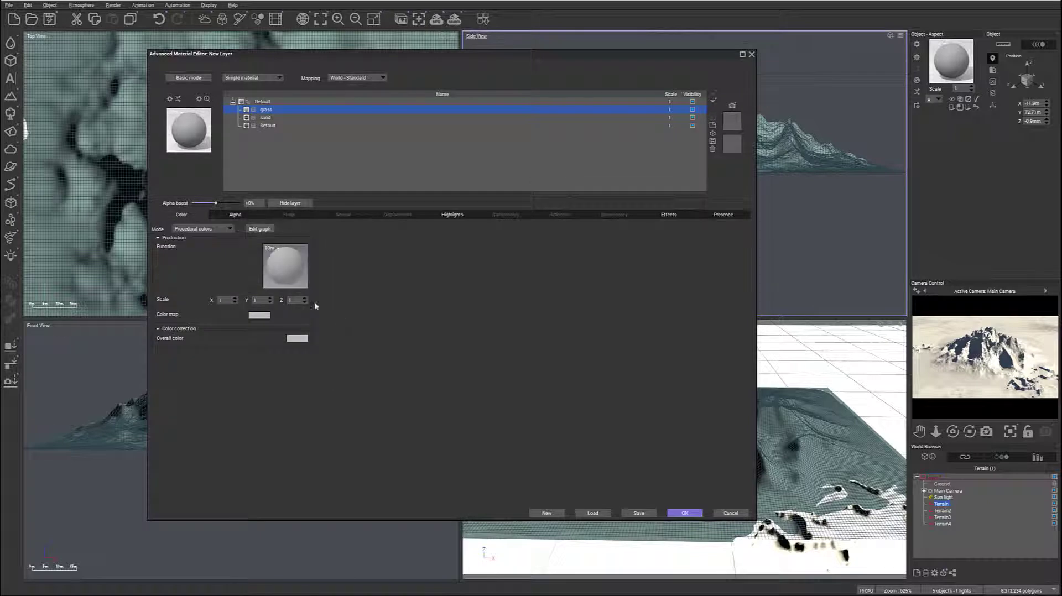
click(229, 228)
click(224, 268)
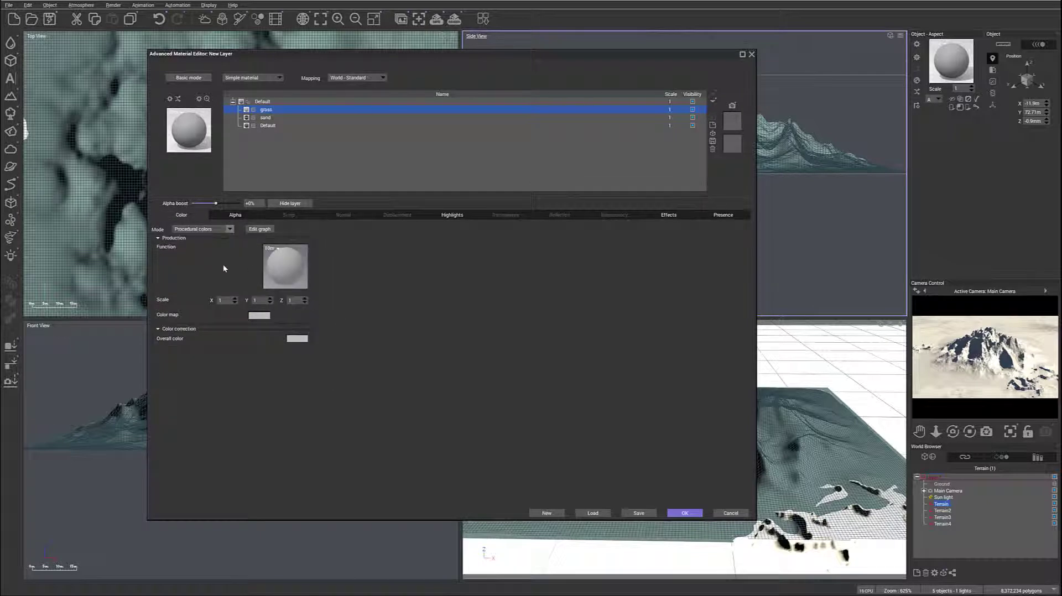
- Give the grass grain a green Color 1 and a darker yellow-green Color 2
click(235, 270)
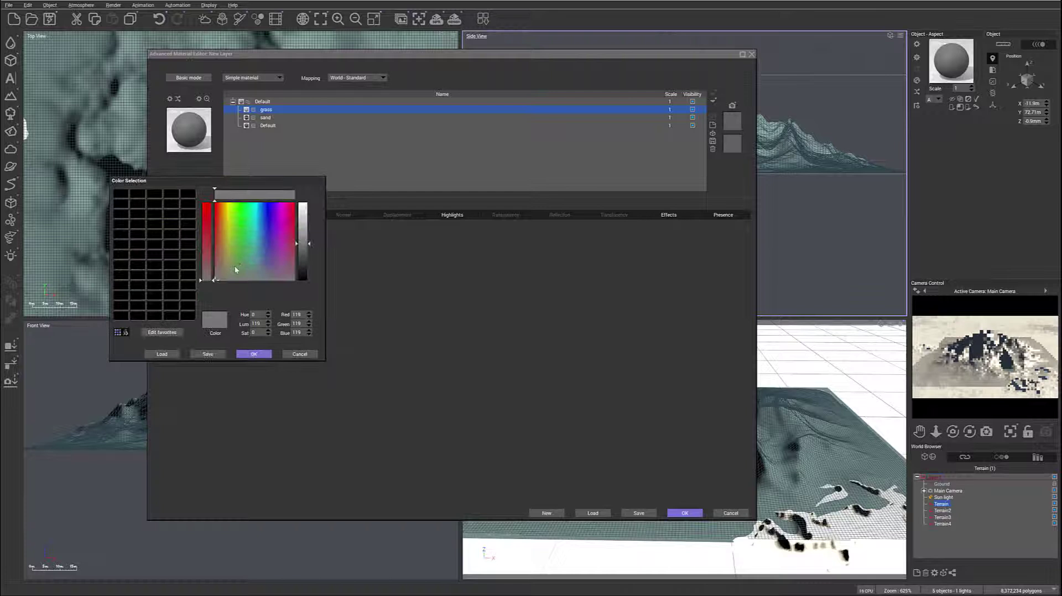
click(235, 259)
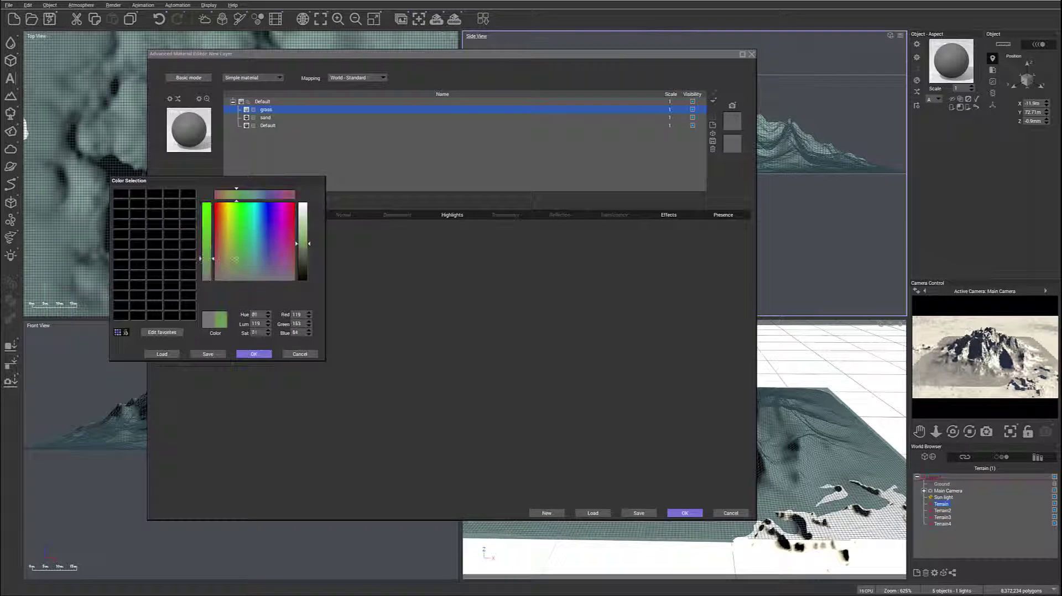
click(258, 355)
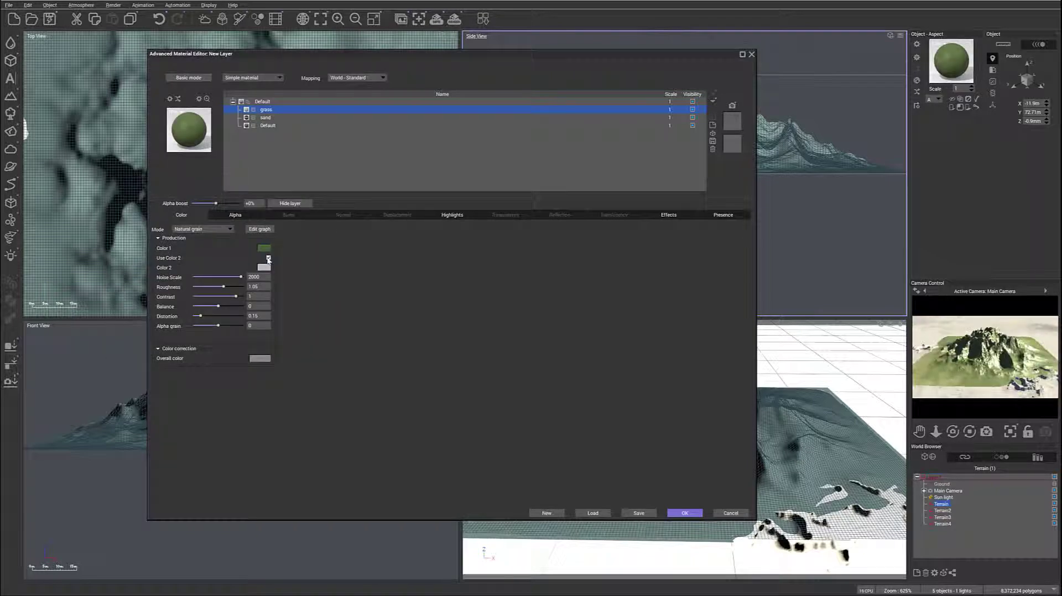
click(264, 268)
click(238, 268)
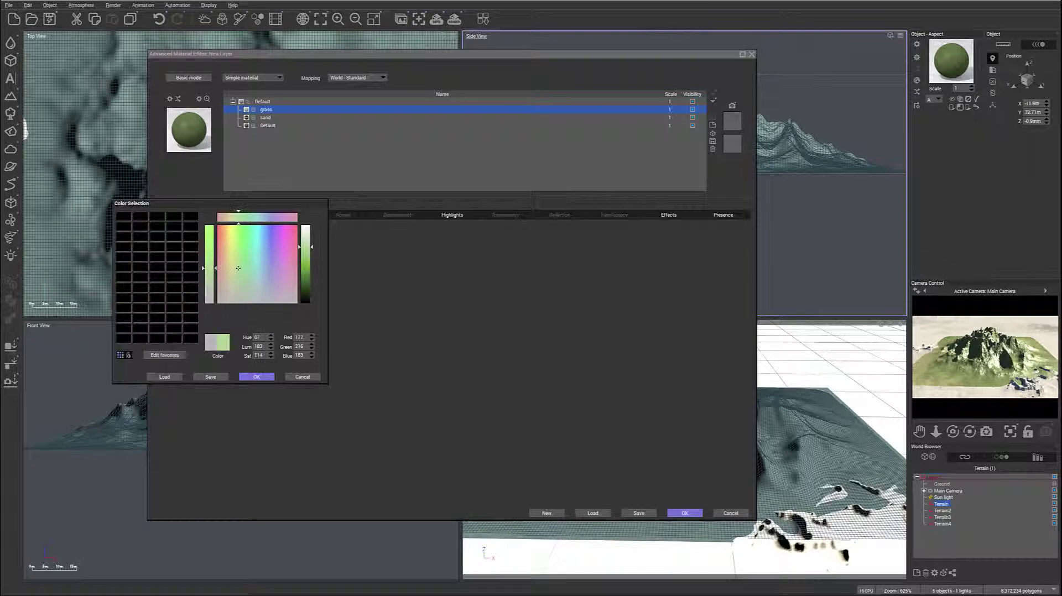
drag(238, 269, 232, 272)
drag(302, 260, 299, 277)
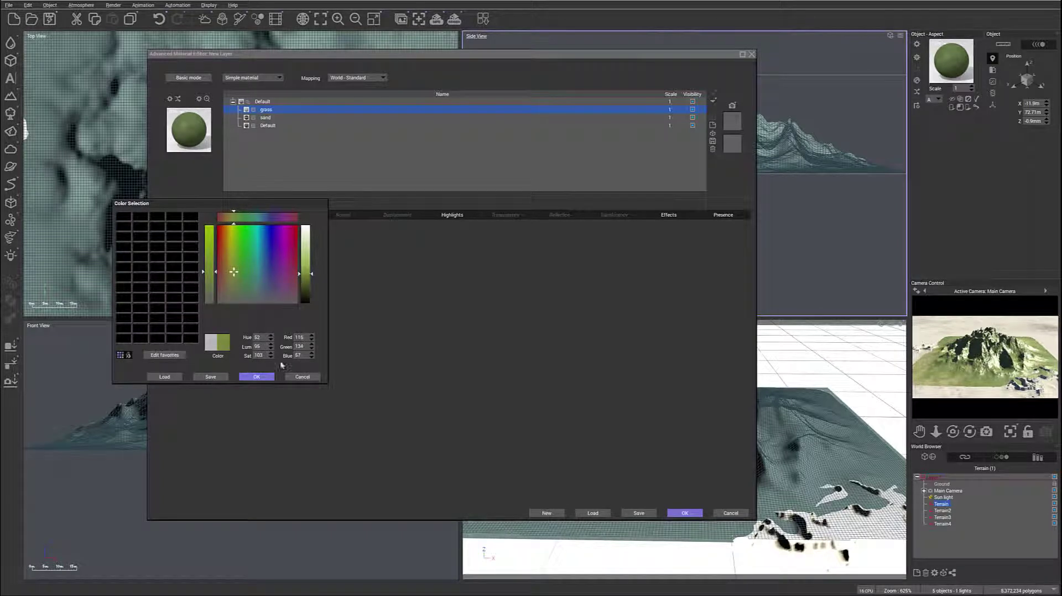
click(256, 376)
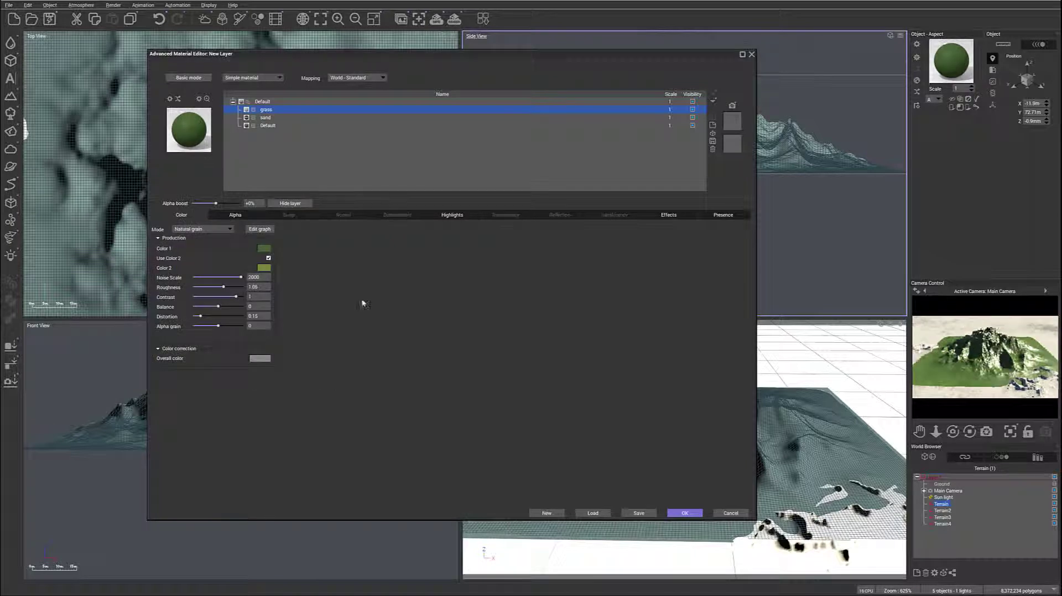
- Darken the first green, lighten the second to olive, and raise roughness to about 1.06
click(265, 248)
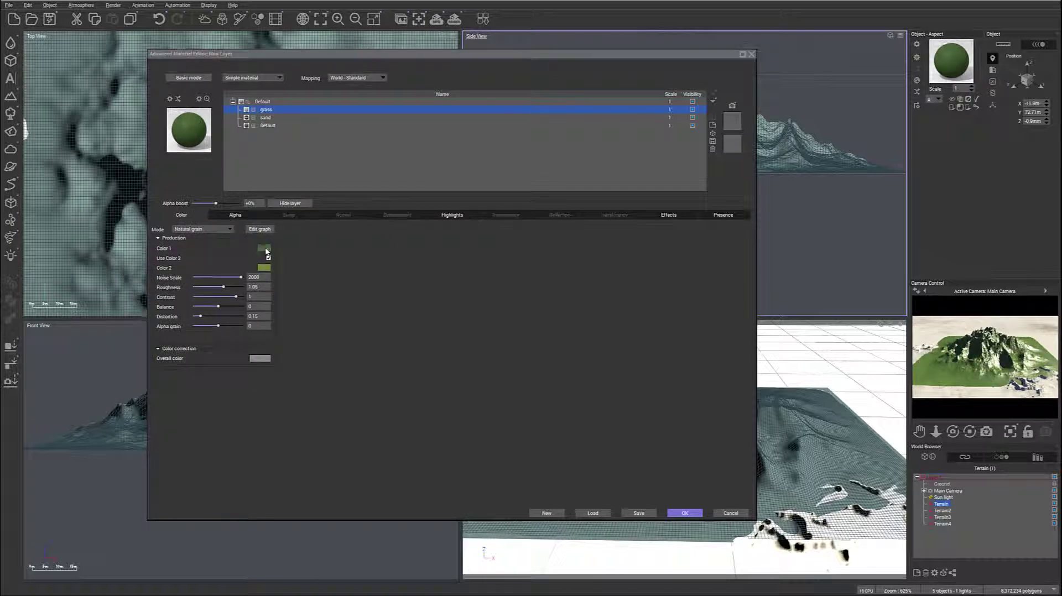
click(309, 268)
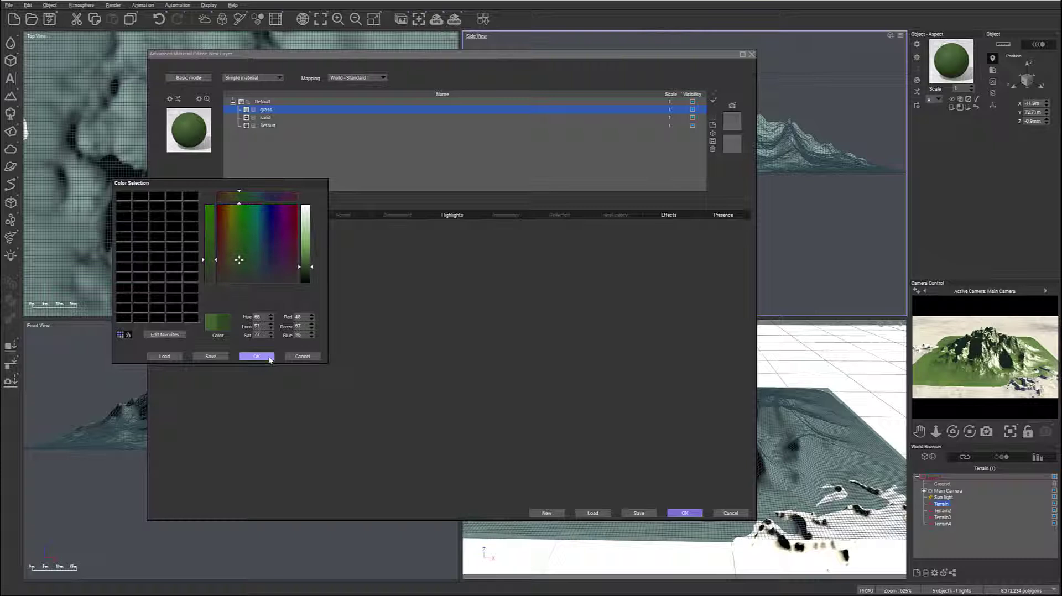
click(257, 356)
click(264, 268)
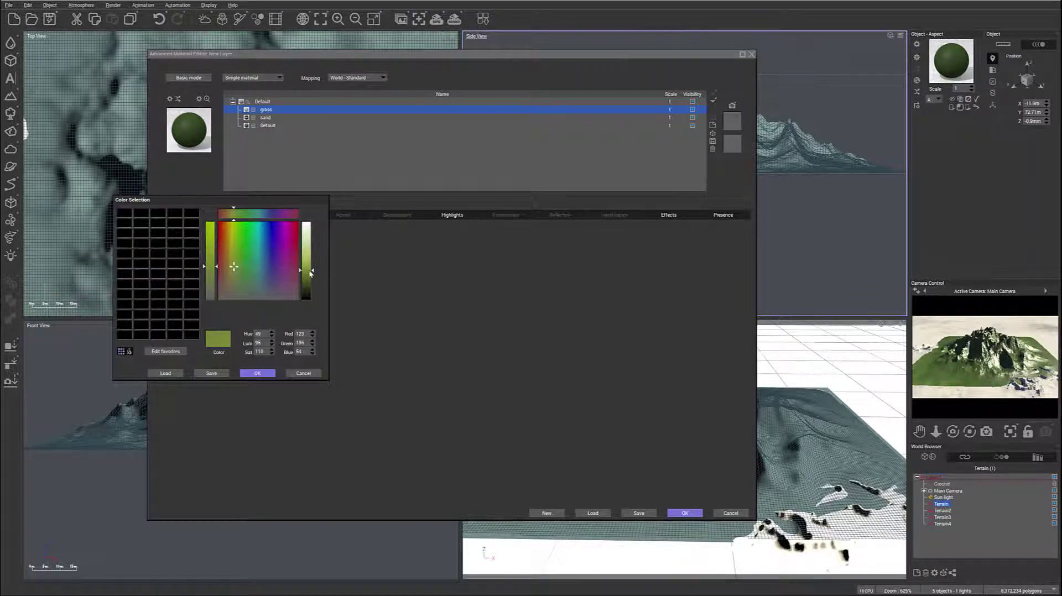
click(314, 267)
click(258, 373)
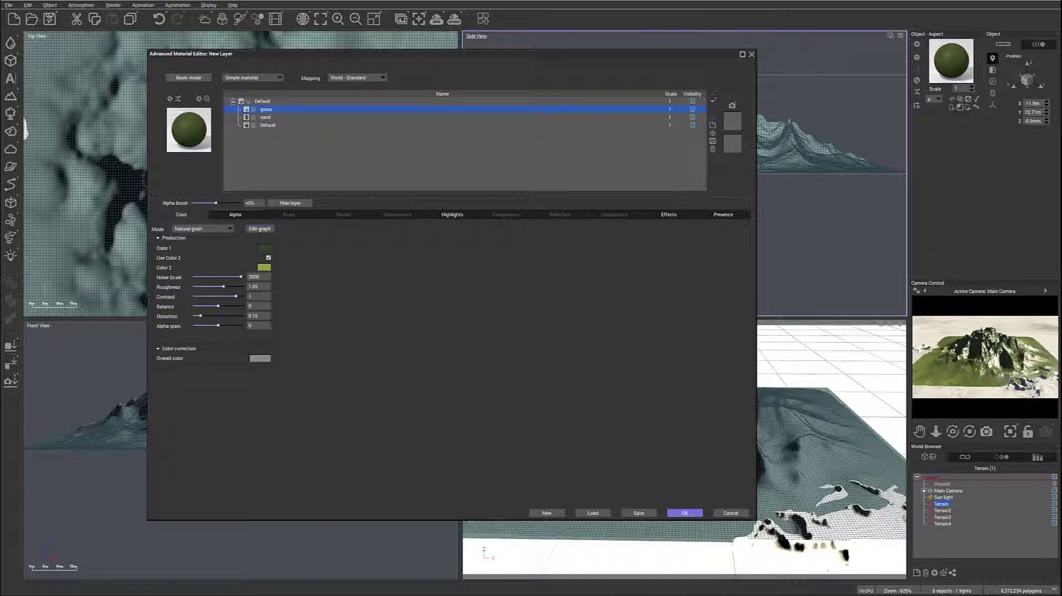
drag(226, 286, 228, 286)
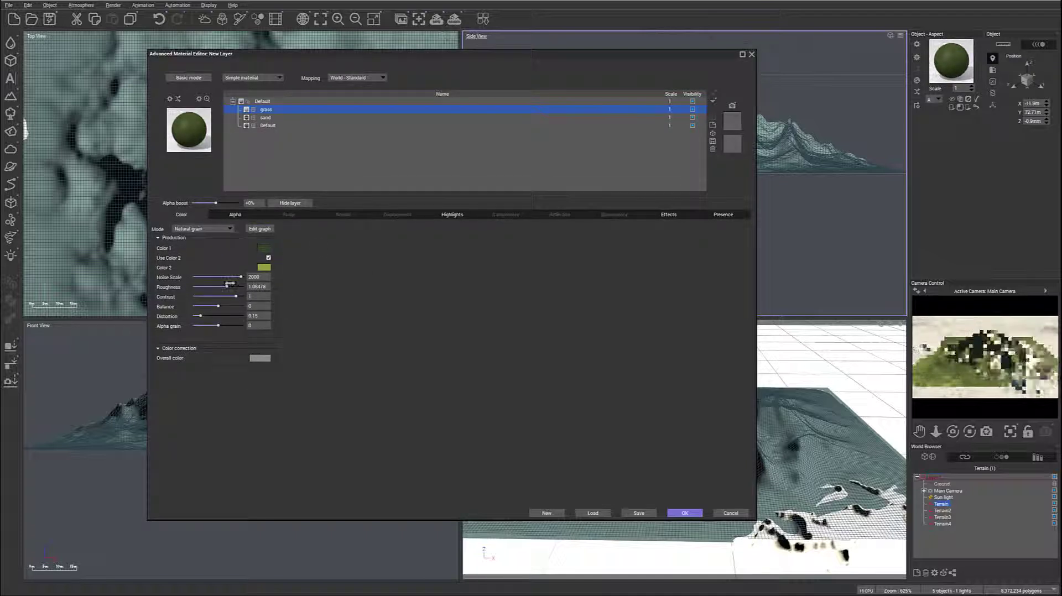
- Remove grass highlights and limit grass to 2.441m–18.3m altitude on slopes from 33°
click(451, 215)
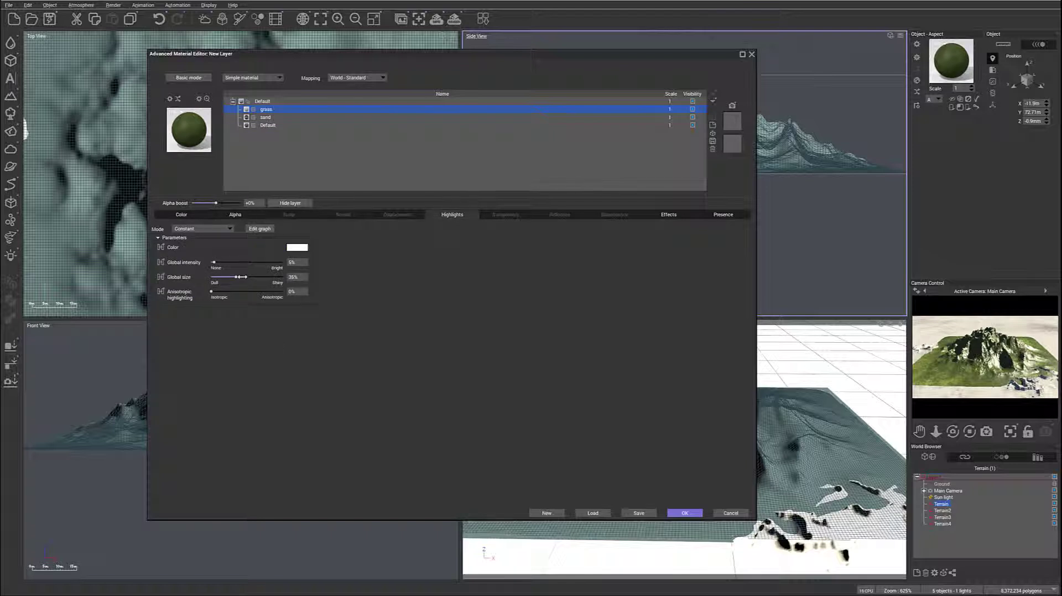
drag(242, 277, 211, 276)
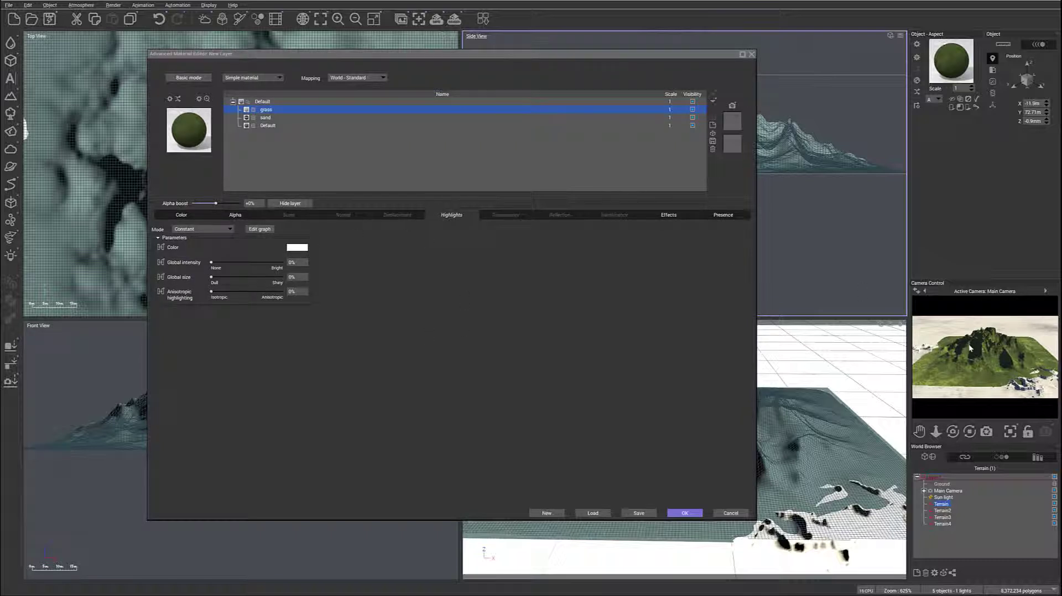
click(729, 215)
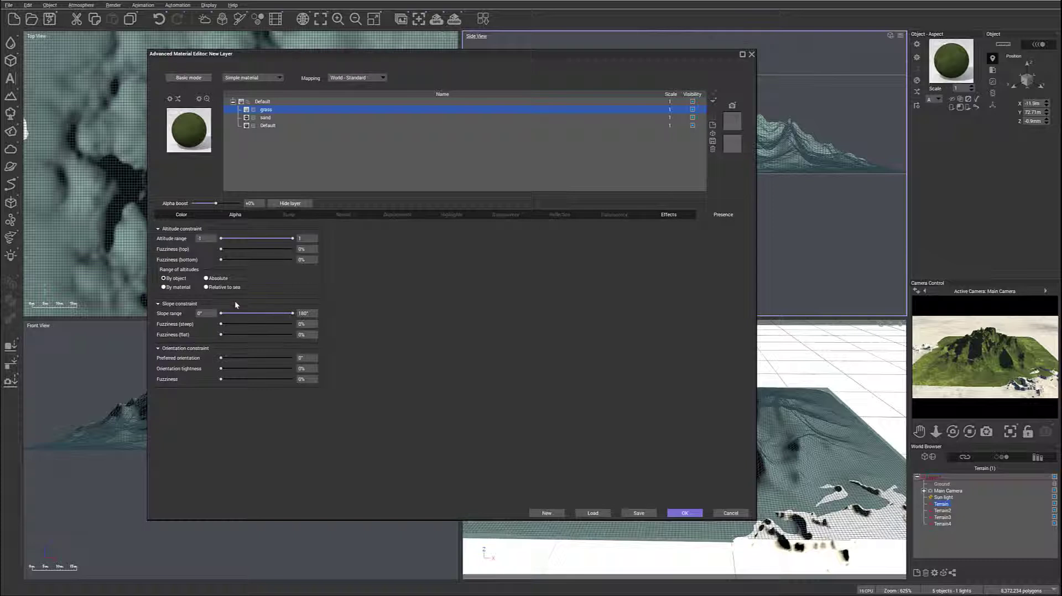
click(207, 287)
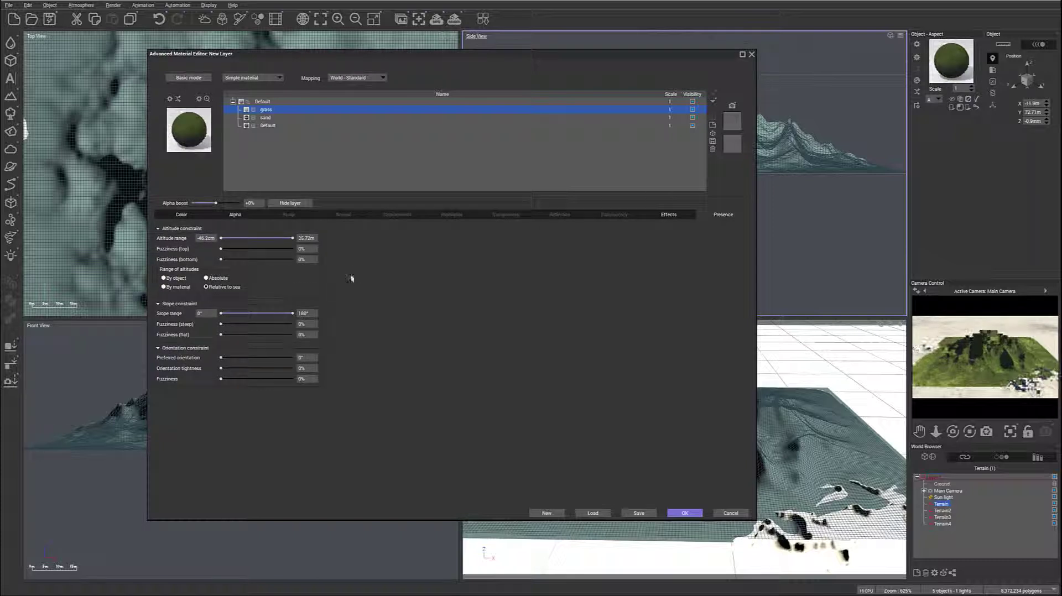
mouse_move(222, 238)
mouse_down()
mouse_move(235, 237)
mouse_move(226, 238)
mouse_up()
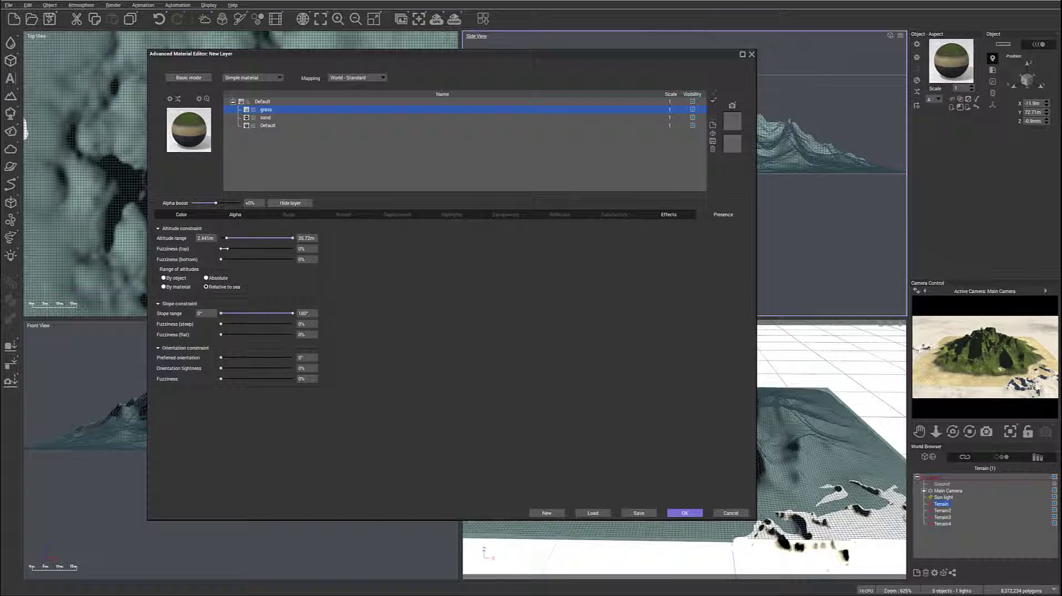
drag(229, 259, 230, 258)
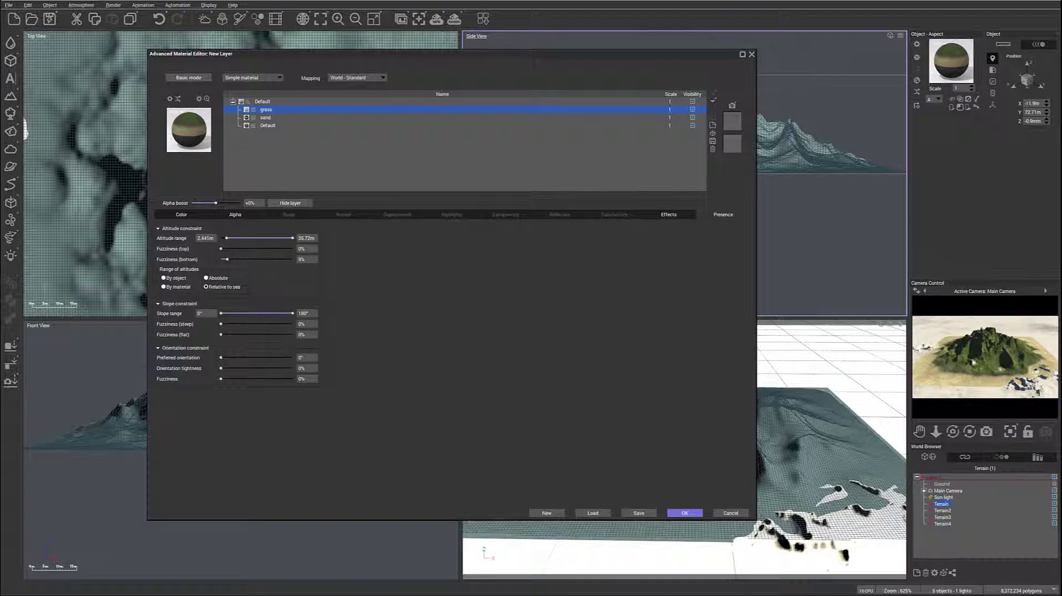
drag(290, 238, 272, 237)
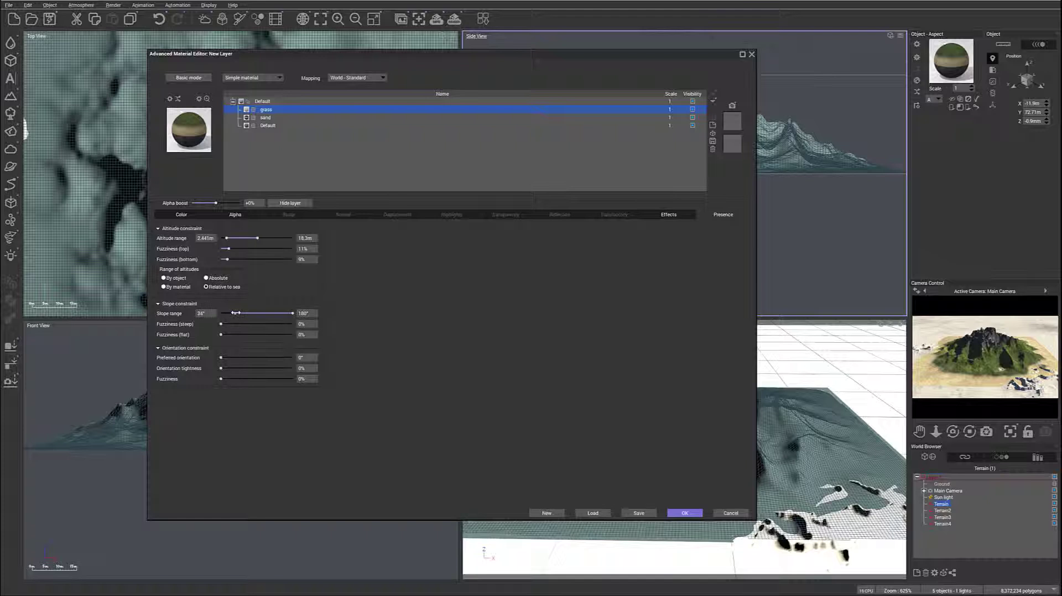
drag(236, 313, 228, 334)
- Add a new red grass layer coloured with Natural grain
click(712, 124)
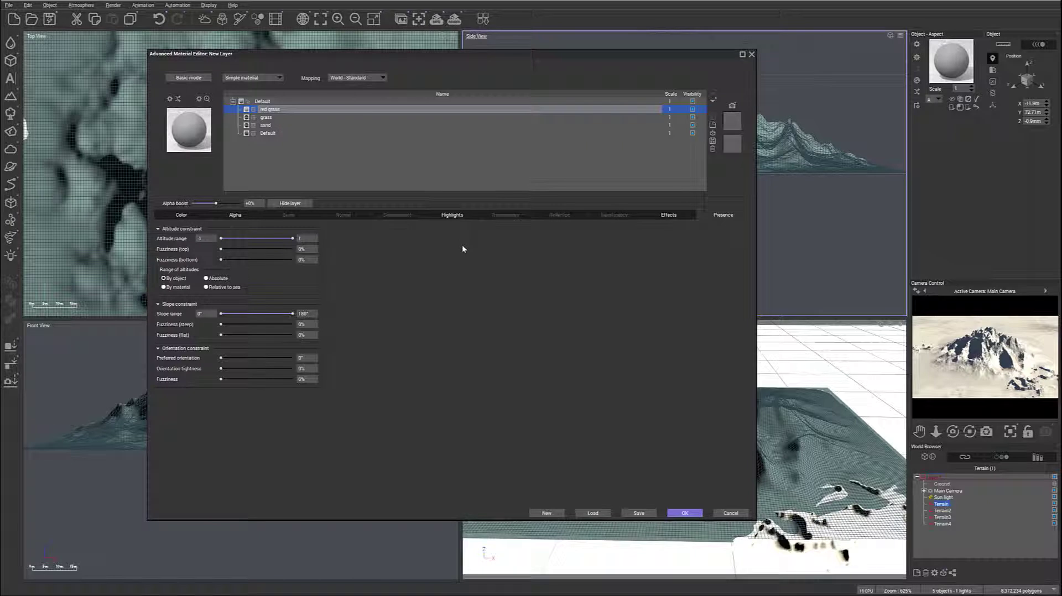
click(235, 215)
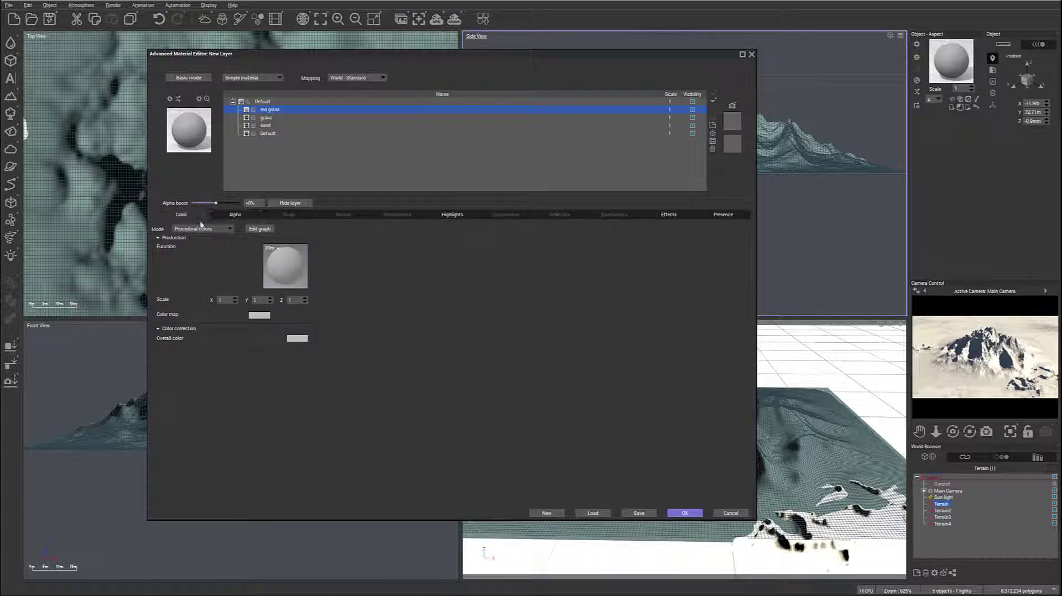
click(218, 229)
click(207, 256)
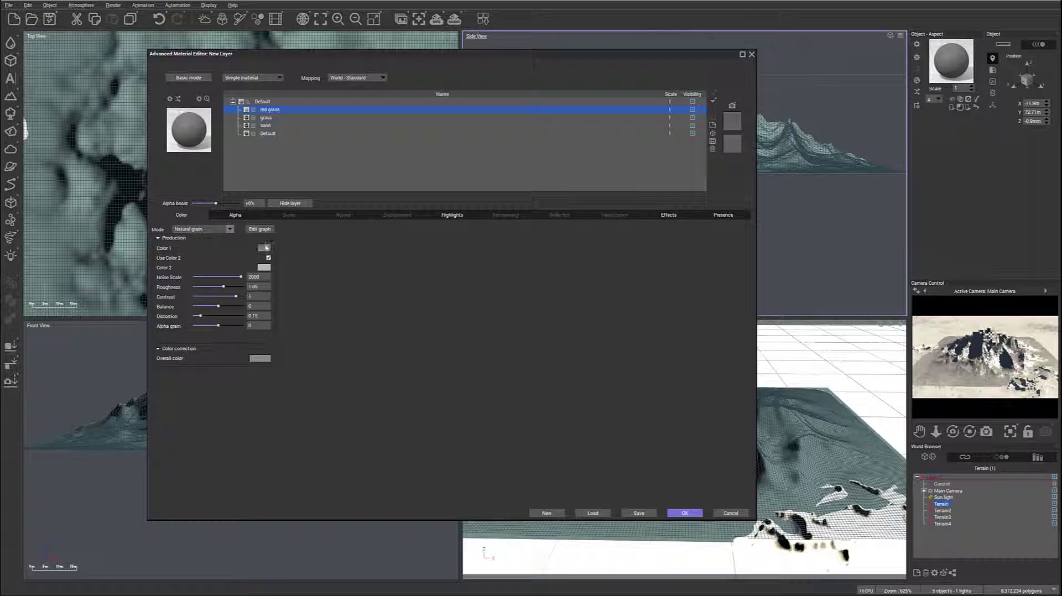
- Set Color 1 to dark brown and Color 2 to deep green, and raise roughness to about 1.21
click(264, 247)
click(228, 264)
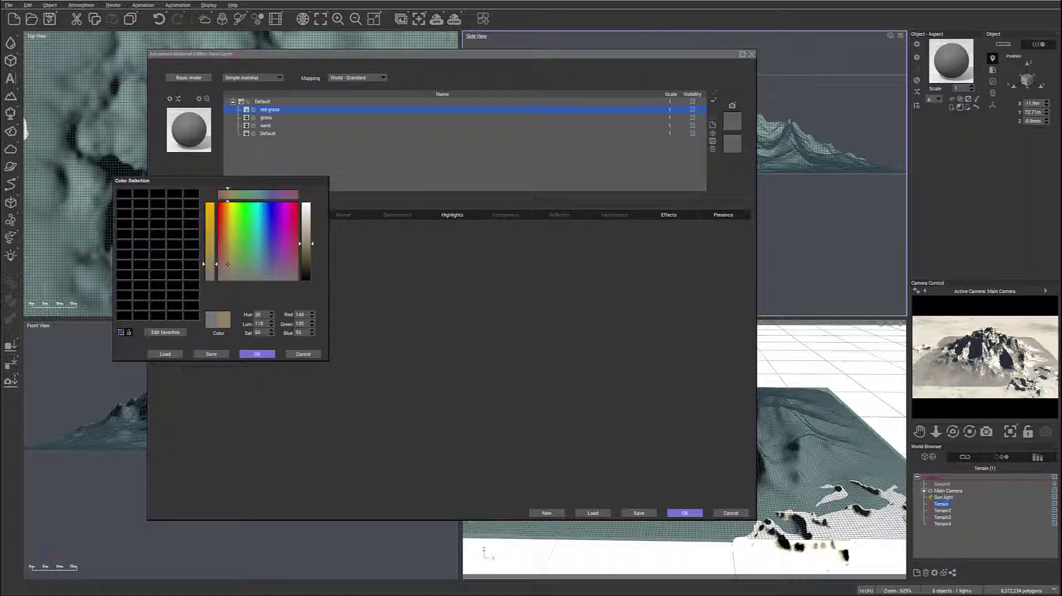
click(308, 250)
click(257, 354)
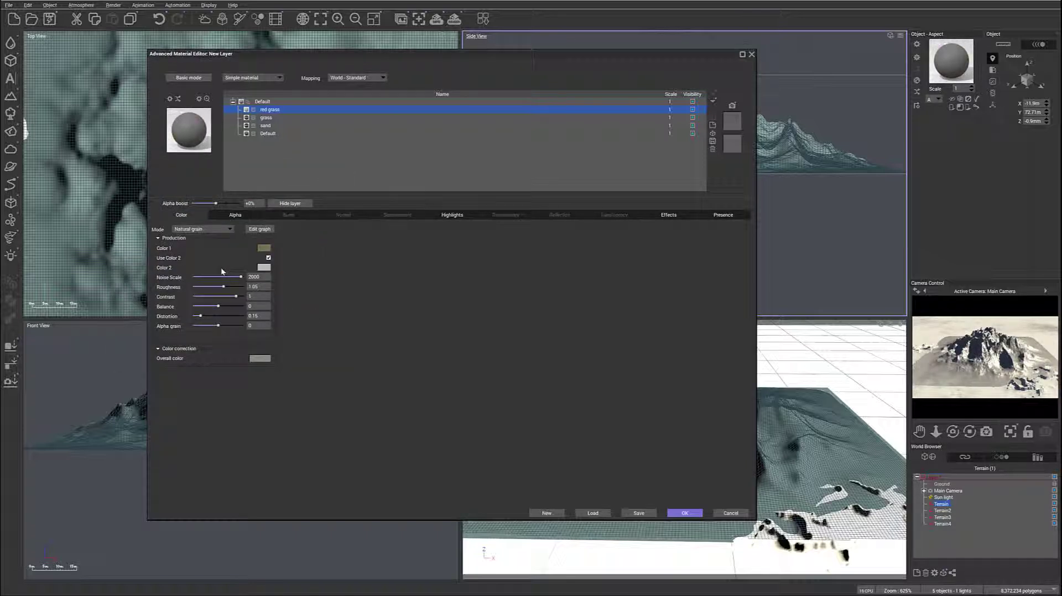
click(267, 271)
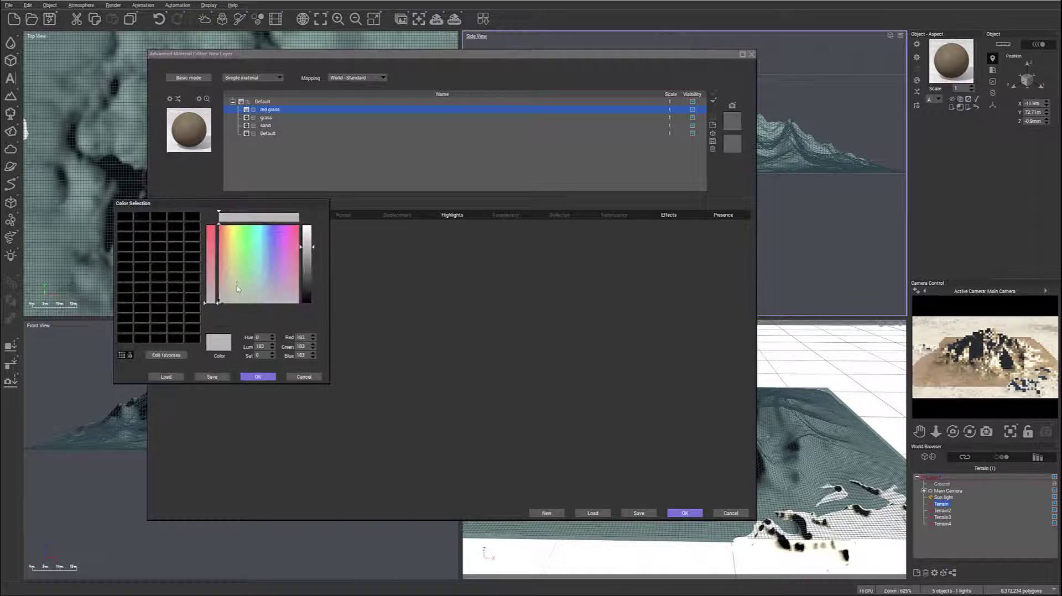
click(239, 282)
drag(306, 247, 306, 285)
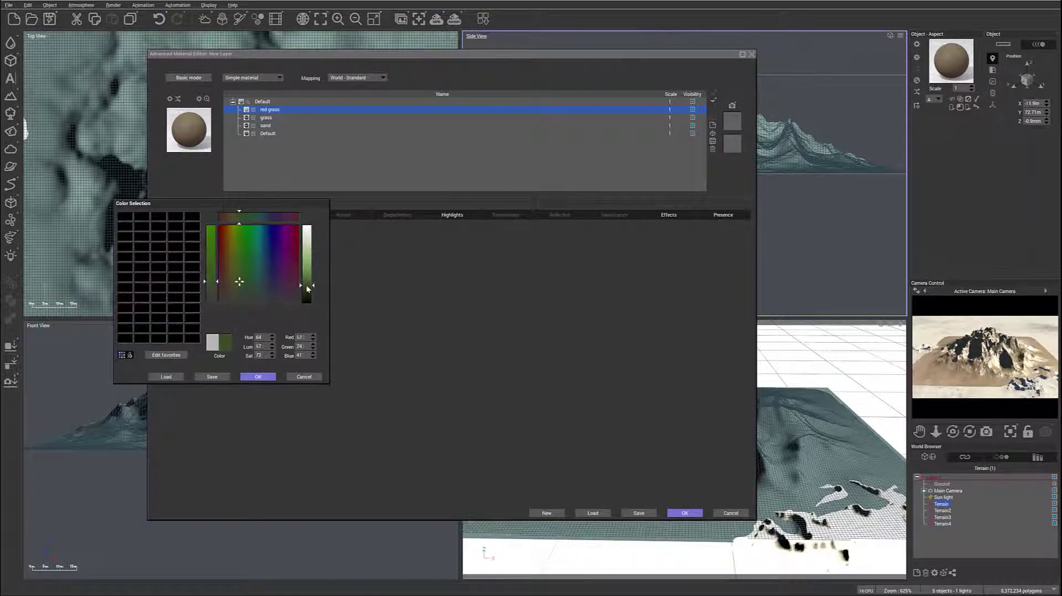
click(252, 376)
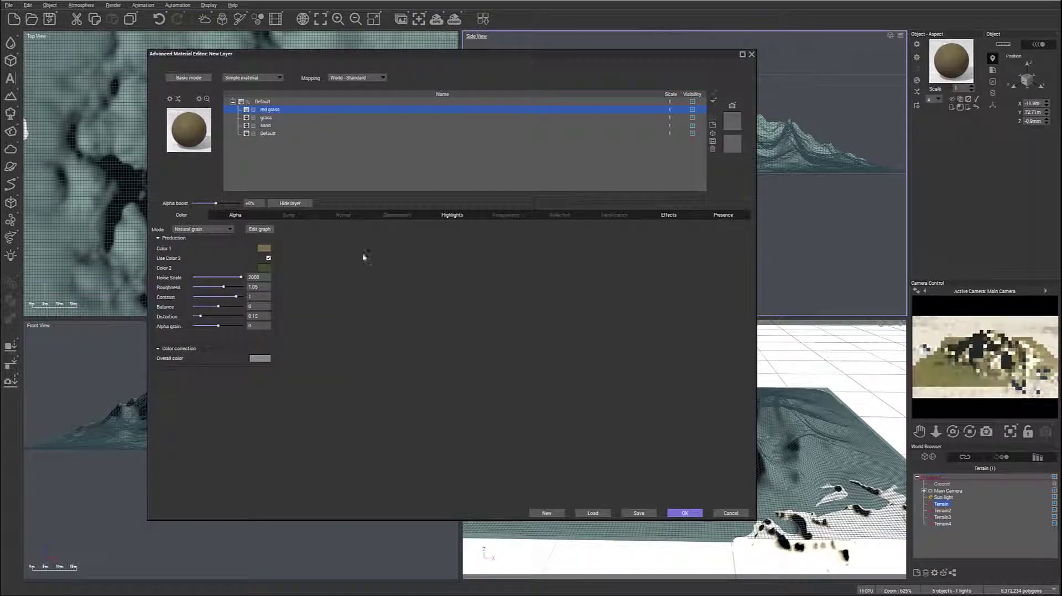
drag(221, 287, 227, 316)
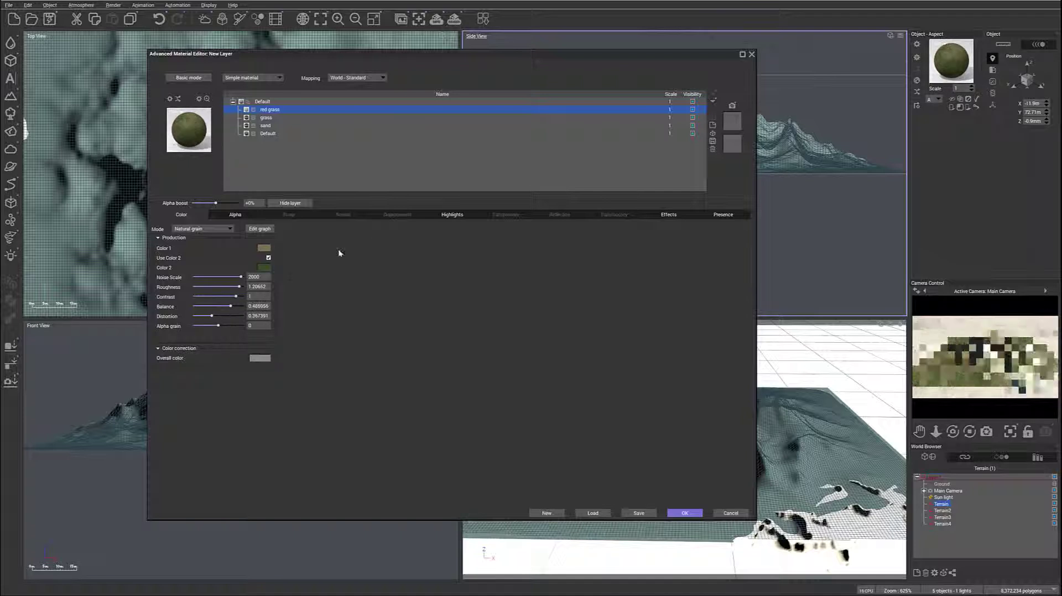
- Set red grass highlight intensity to 0% and constrain it relative to sea level, raising minimum altitude
click(432, 214)
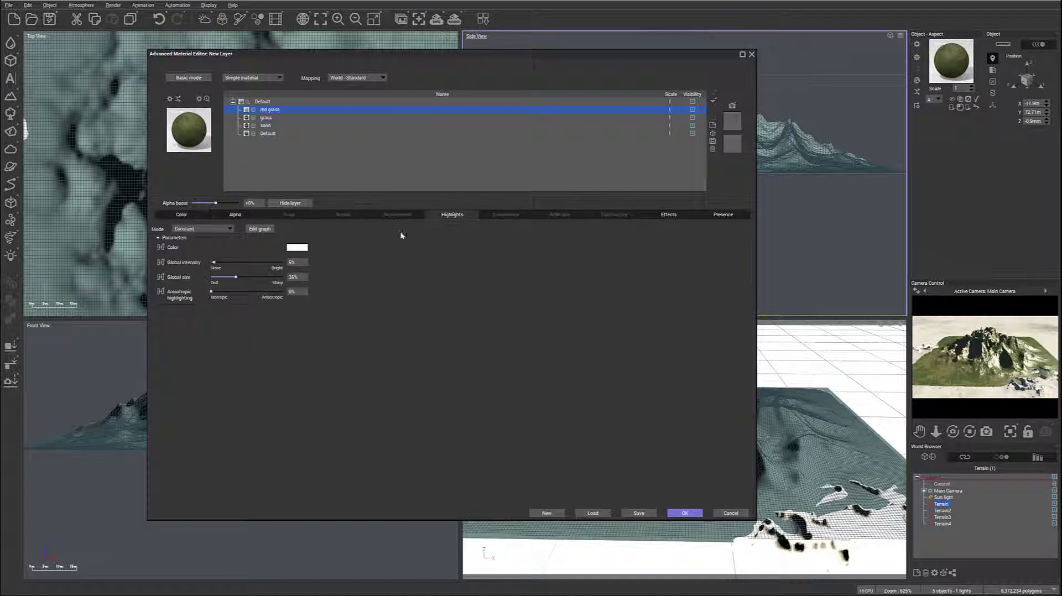
drag(214, 260, 209, 261)
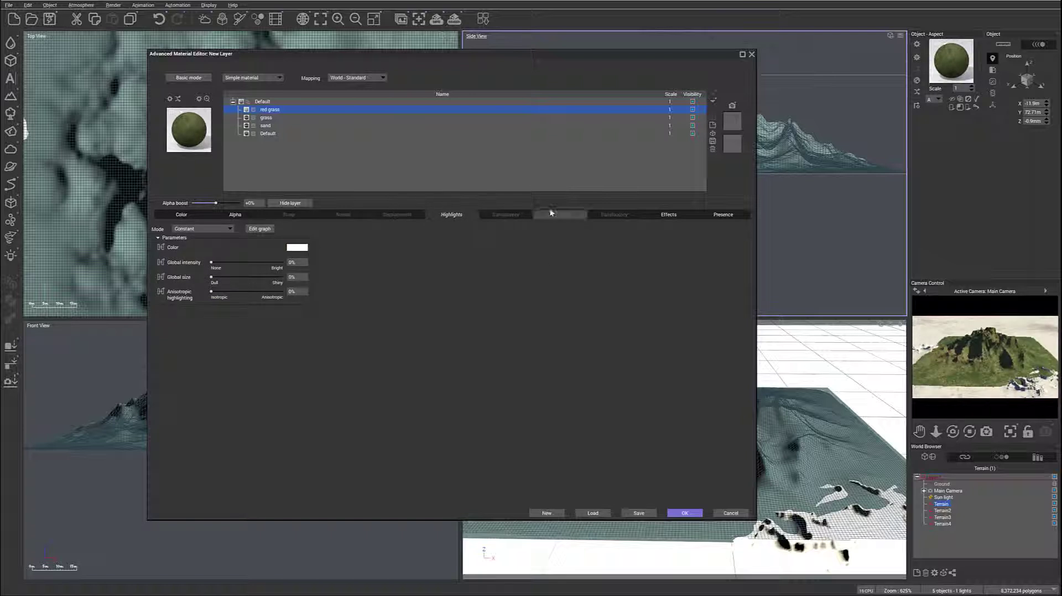
click(719, 215)
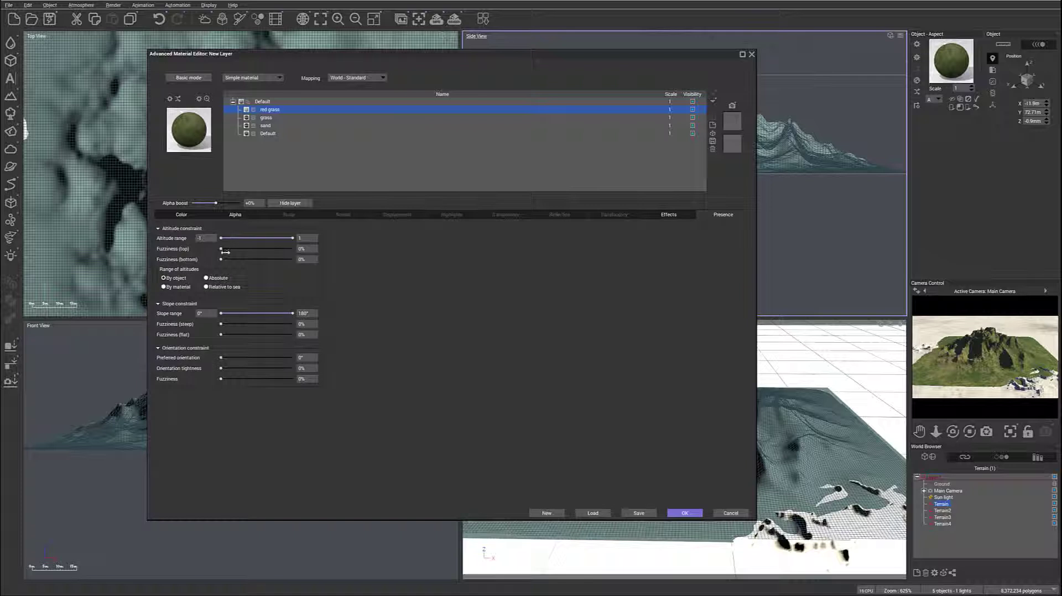
click(223, 288)
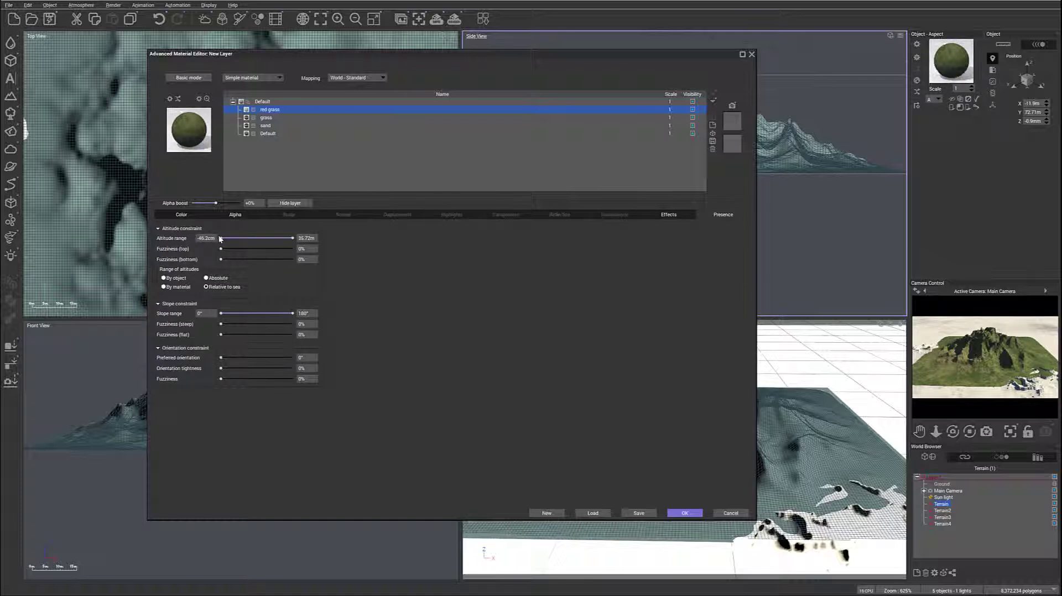
drag(221, 238, 259, 238)
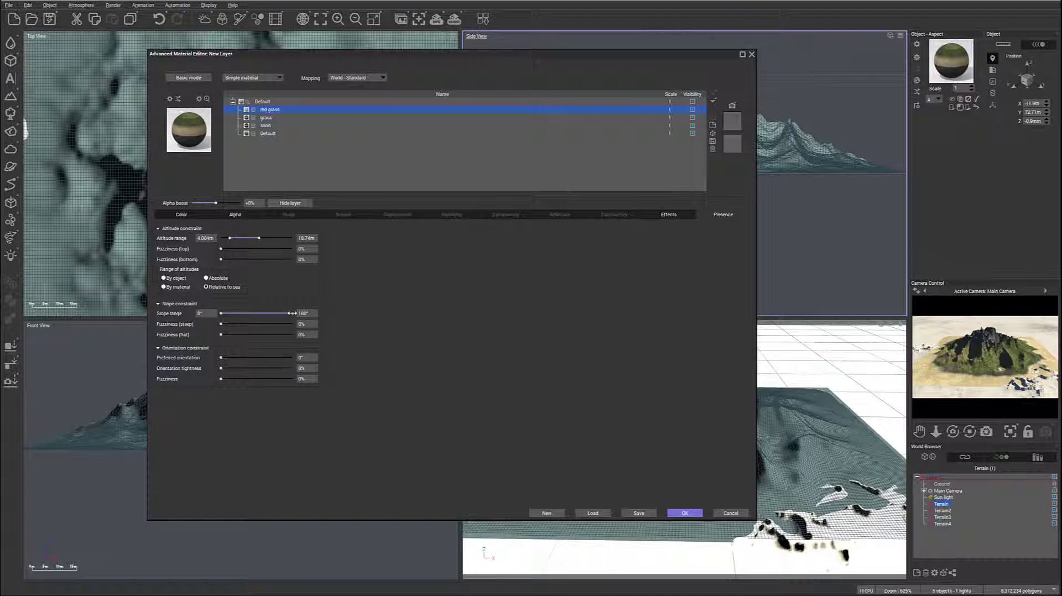
drag(291, 313, 250, 314)
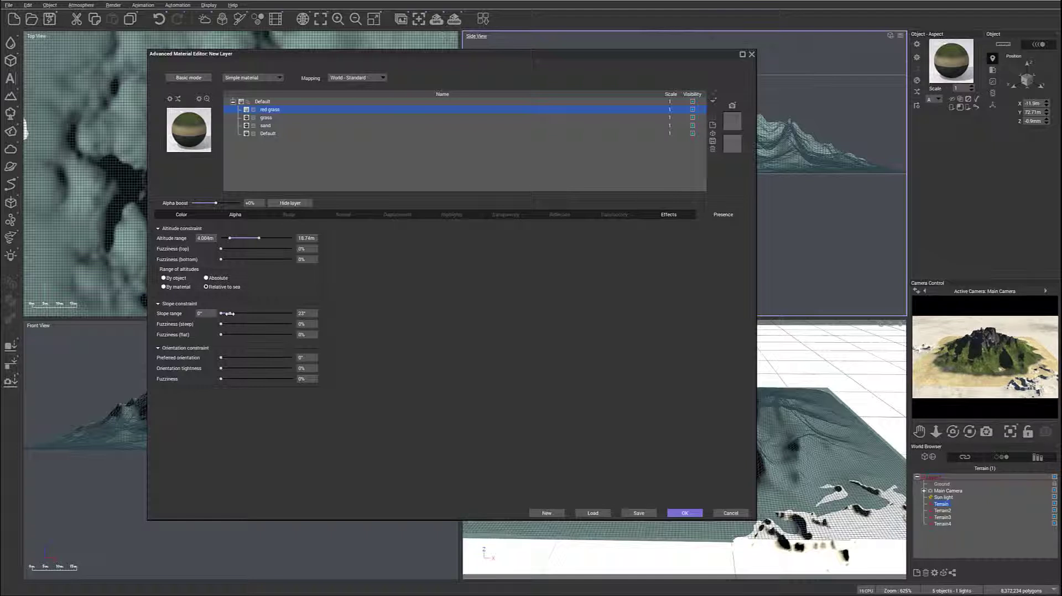
drag(229, 313, 236, 313)
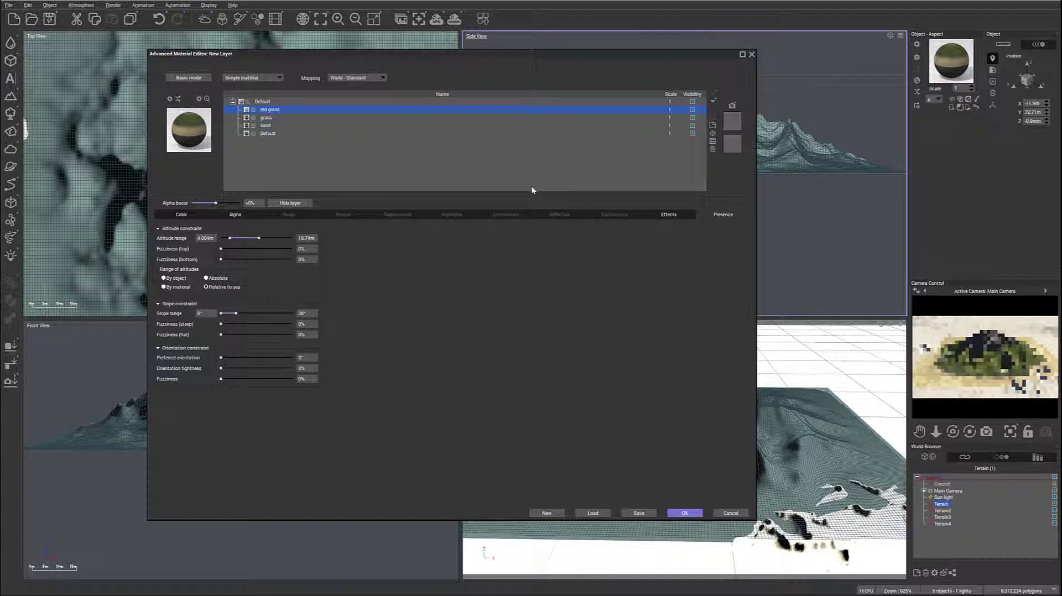
- Show the layer's coverage in red and refine it to 4.004m–23.88m altitude and 0°–27° slopes
click(692, 111)
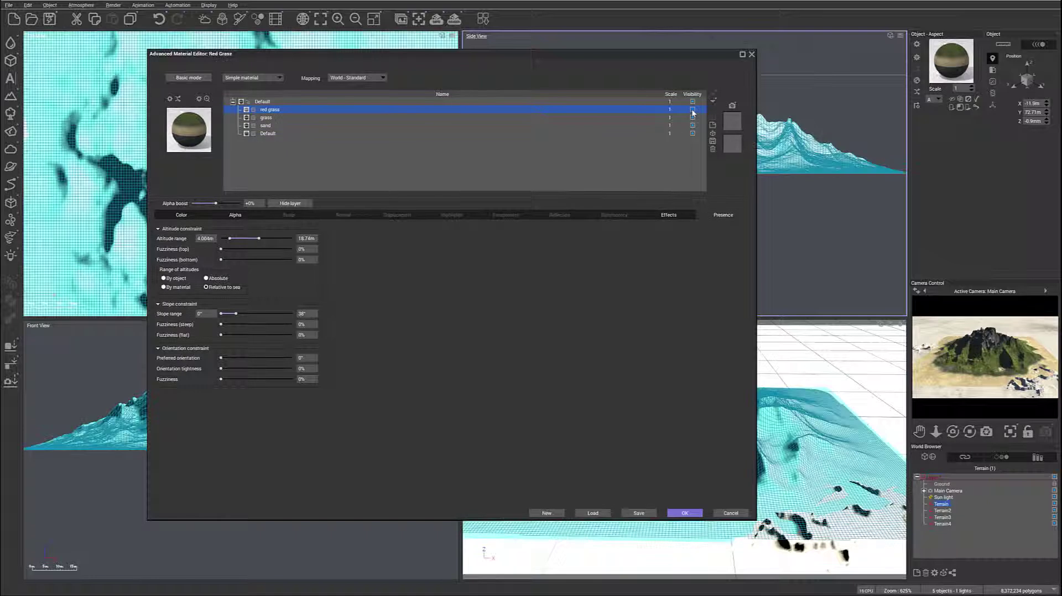
click(692, 110)
drag(641, 66, 635, 65)
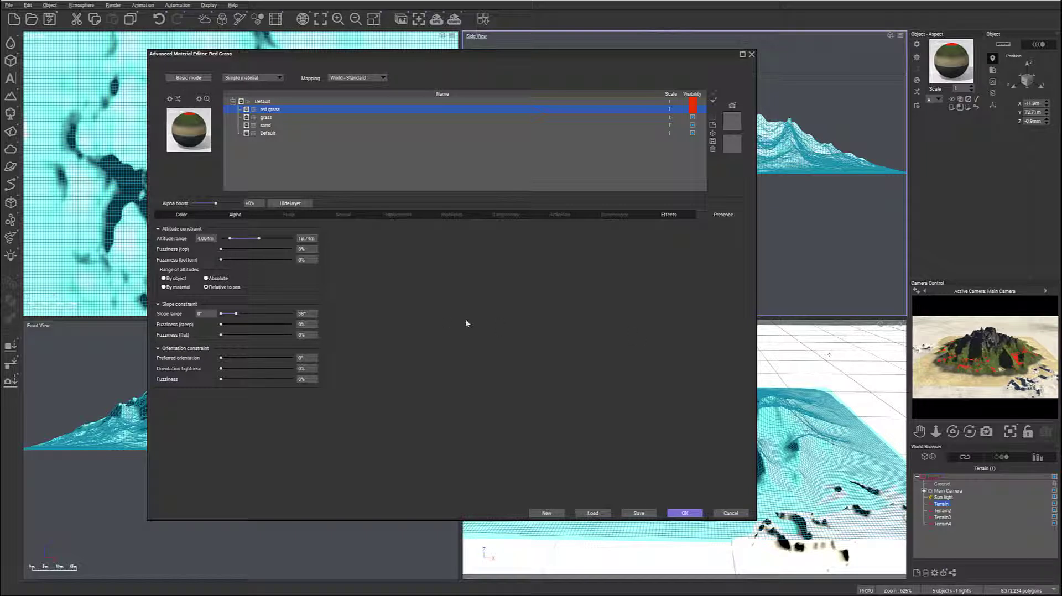
drag(236, 313, 255, 313)
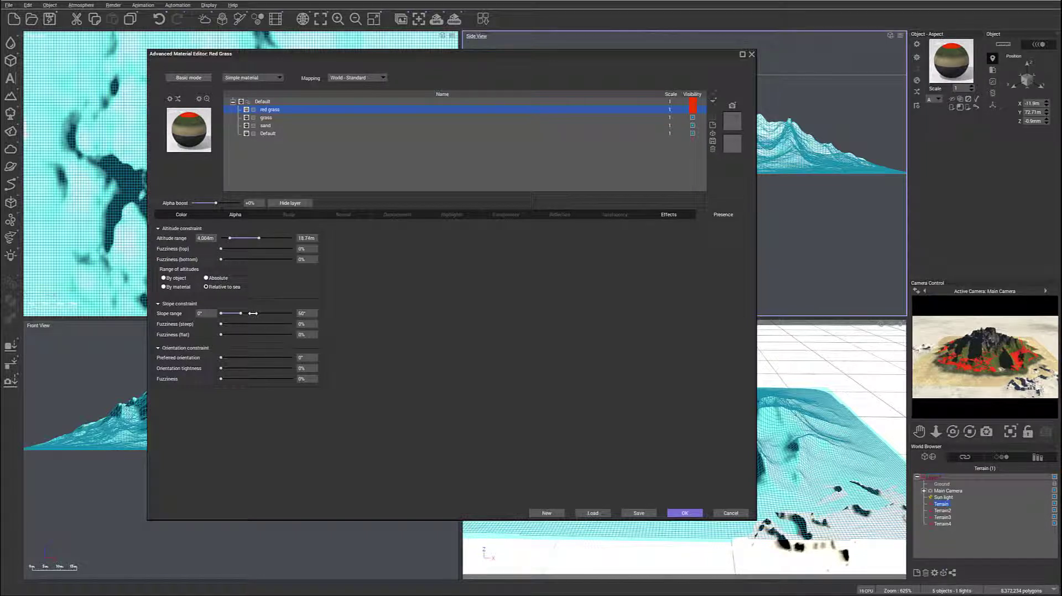
drag(258, 238, 268, 238)
drag(271, 239, 273, 239)
mouse_move(241, 313)
mouse_down()
mouse_move(224, 335)
mouse_move(229, 314)
mouse_up()
- Turn off the red coverage highlight, change Color 1 to reddish brown, and refresh the render preview
click(734, 105)
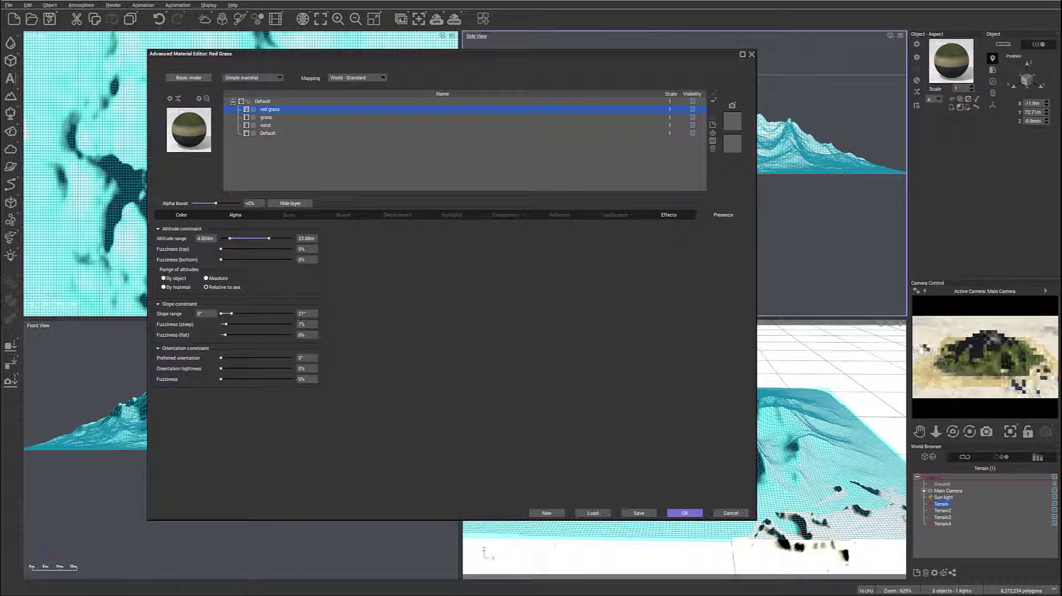
click(181, 214)
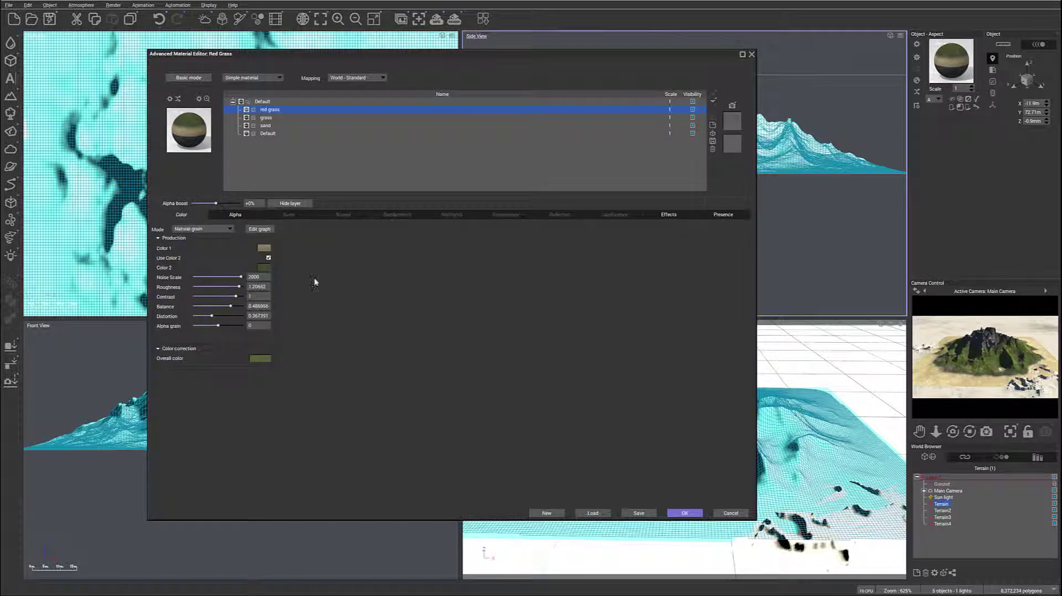
click(265, 248)
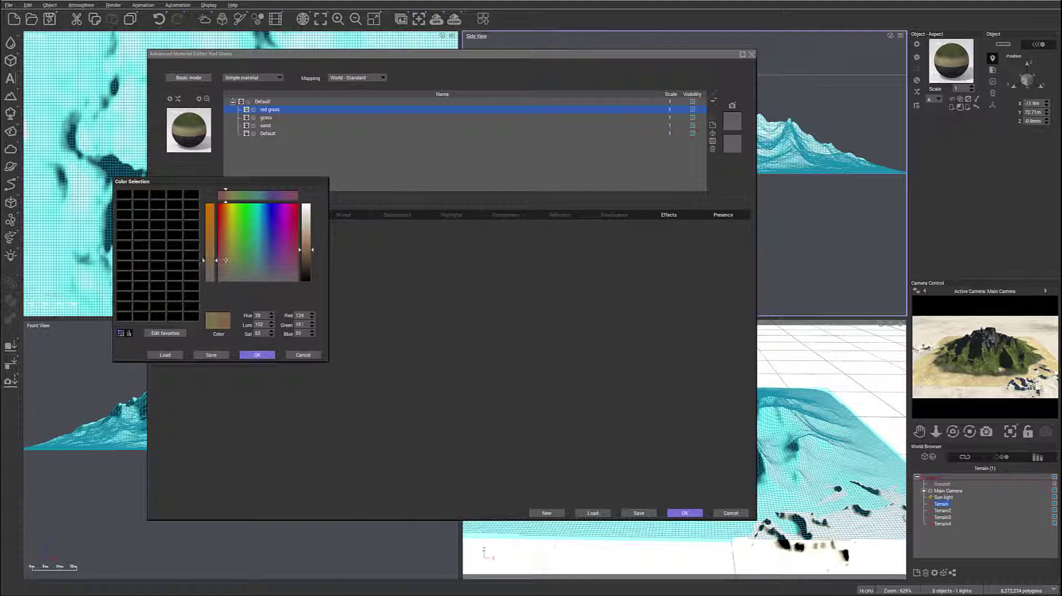
click(220, 259)
click(257, 354)
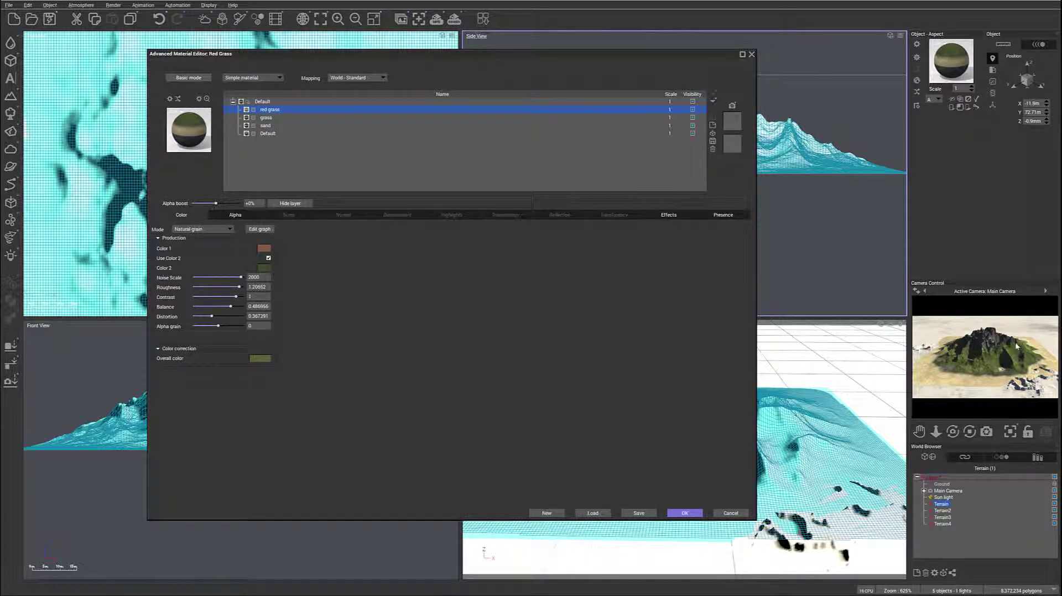
right_click(976, 363)
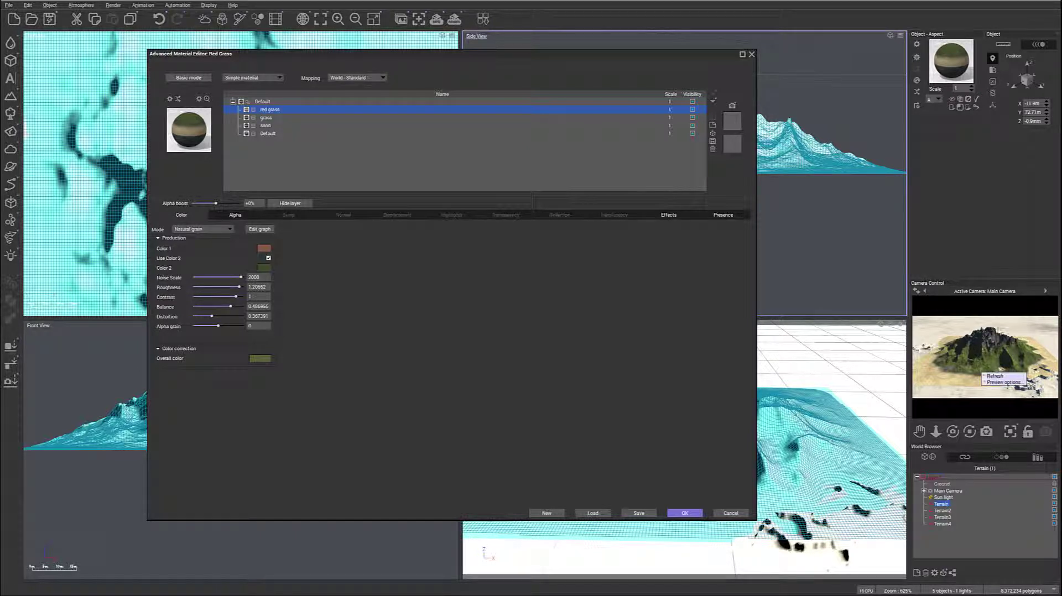
click(1010, 343)
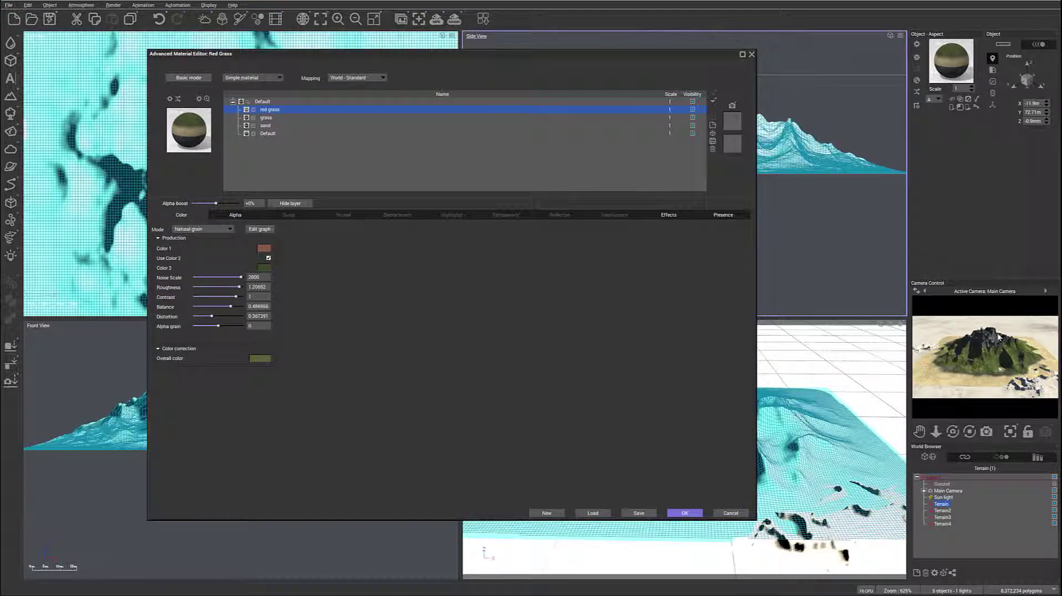
- Add a new layer named snow and set its colour mode to Natural grain
click(713, 125)
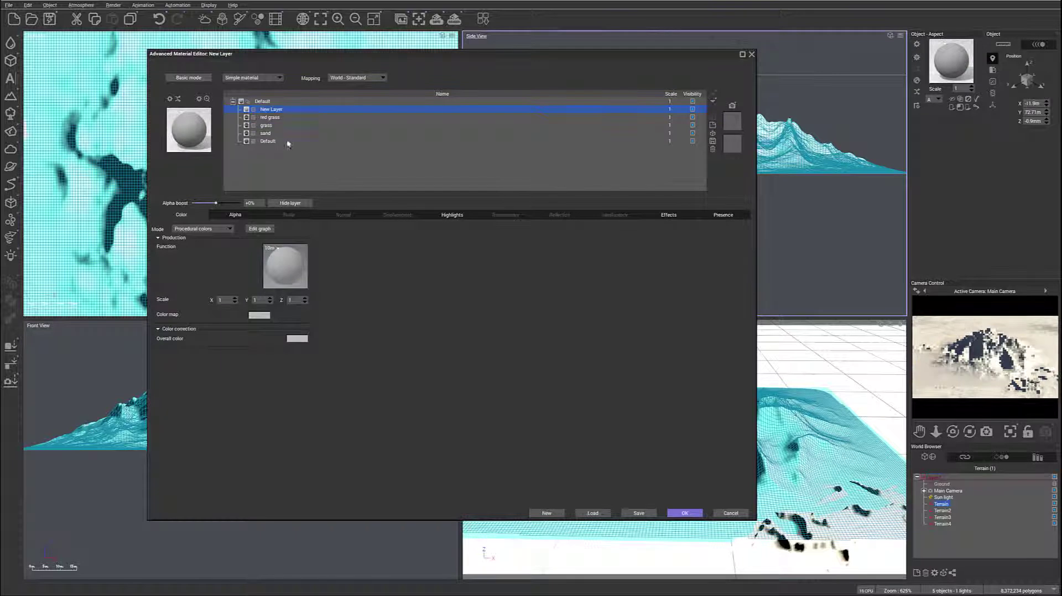
double_click(274, 109)
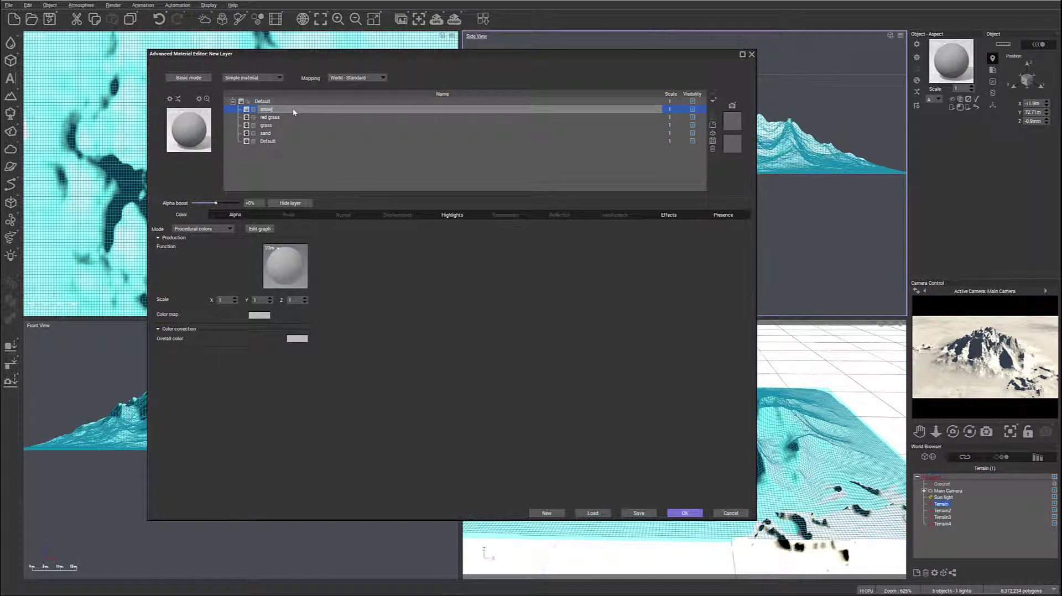
key(Return)
click(230, 228)
click(209, 259)
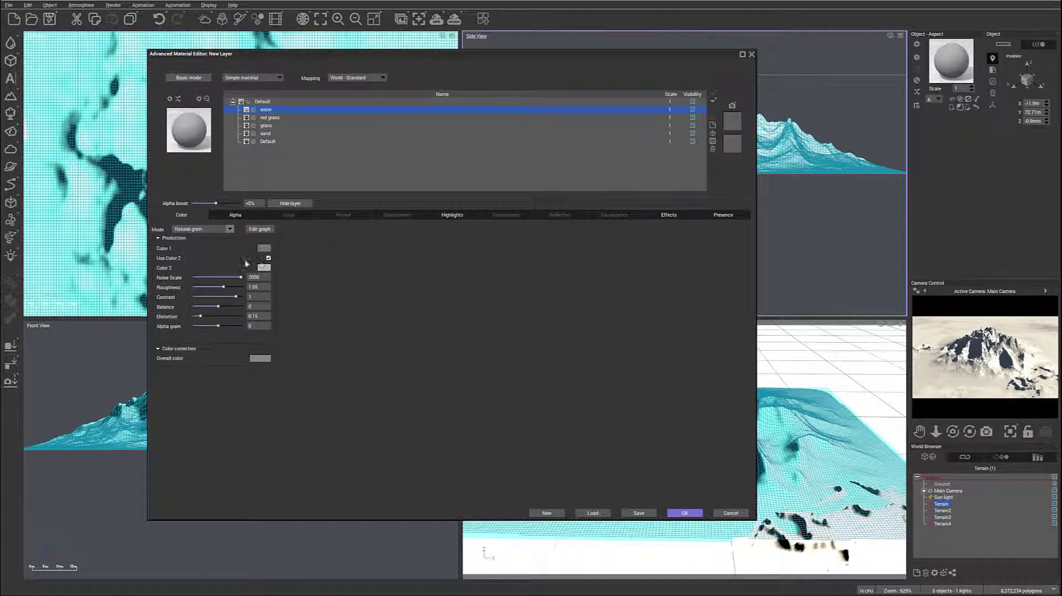
- Set the snow grain colours to pure white and a faintly tinted near-white
click(263, 249)
drag(308, 247, 308, 208)
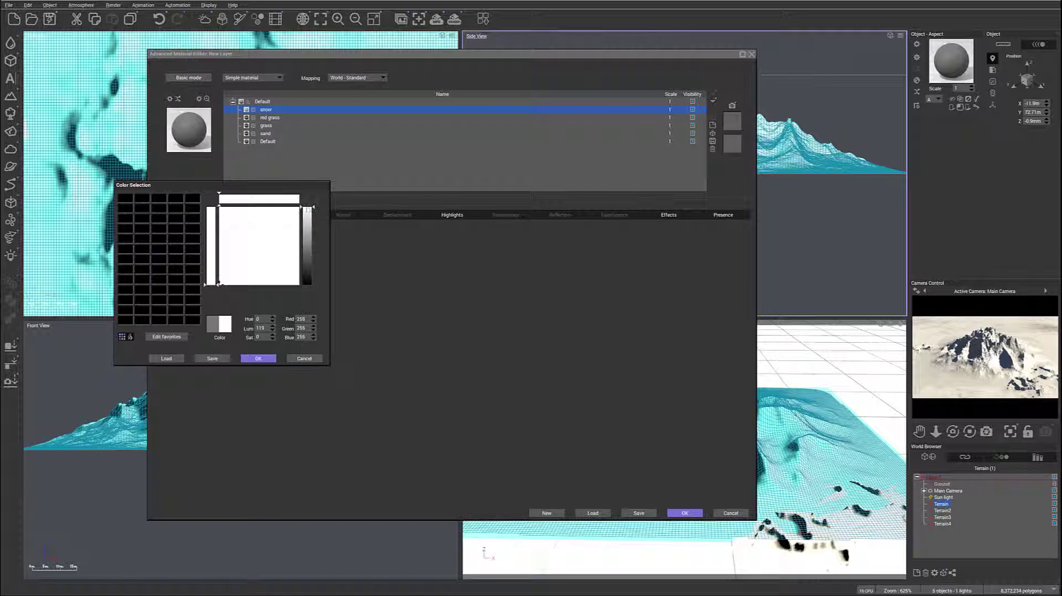
click(258, 358)
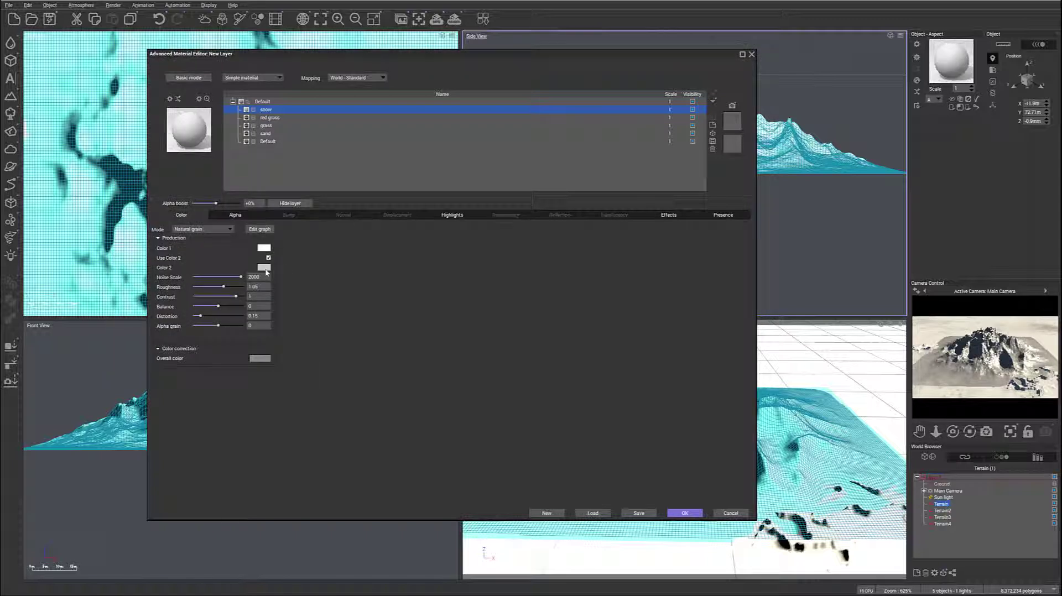
click(264, 268)
drag(307, 268, 307, 231)
click(260, 275)
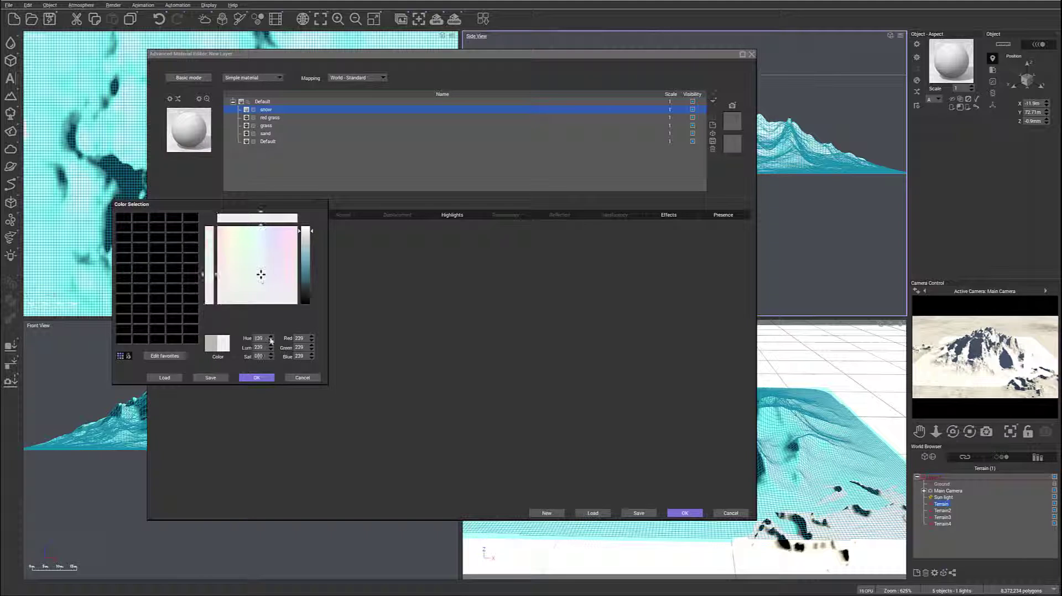
click(257, 378)
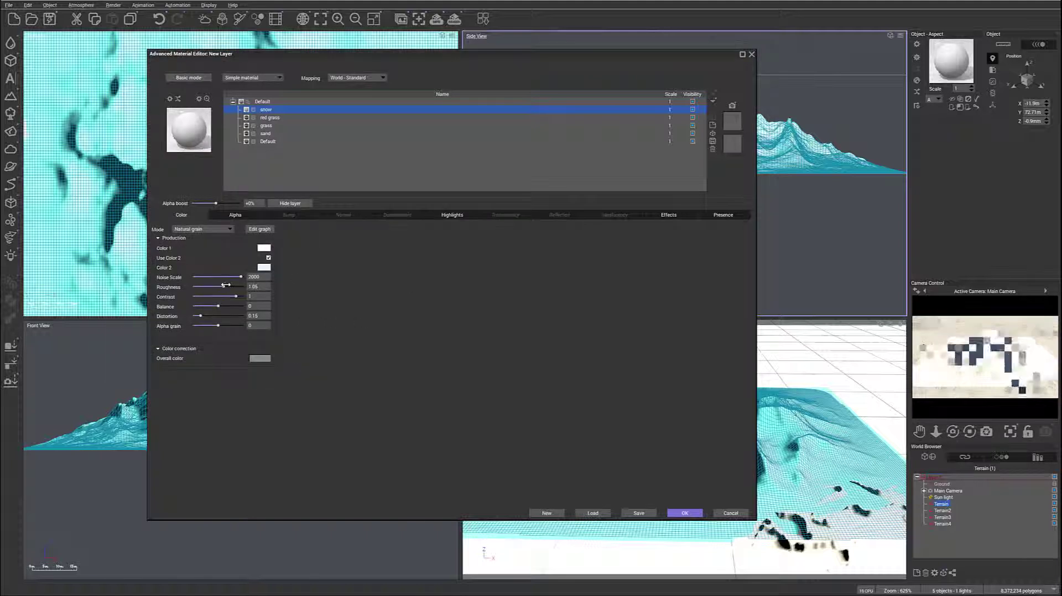
- Raise snow roughness to about 1.15 and enlarge its highlight size to 63%
drag(223, 287, 234, 287)
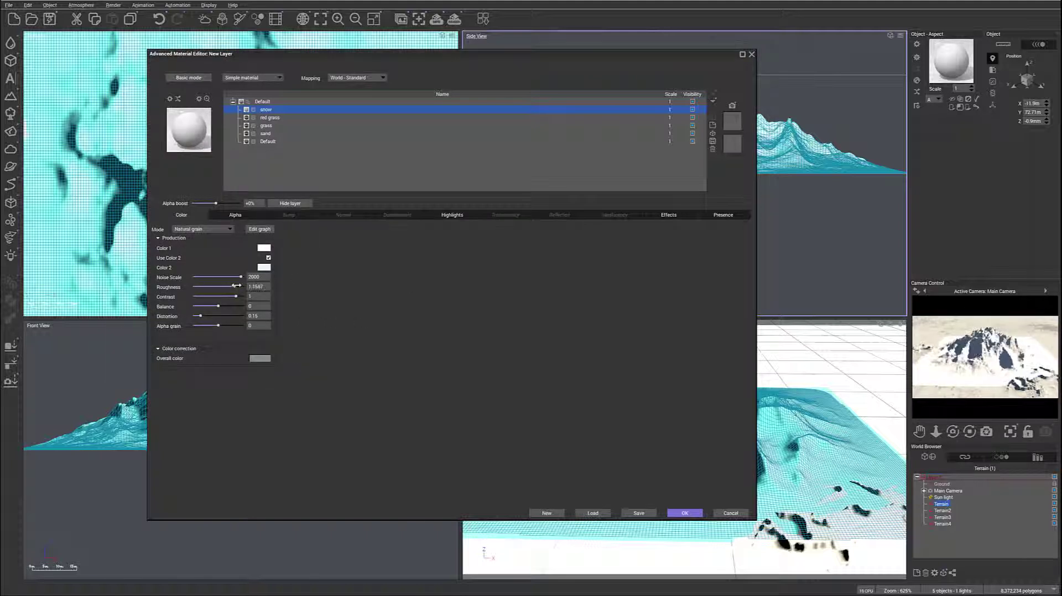
click(438, 214)
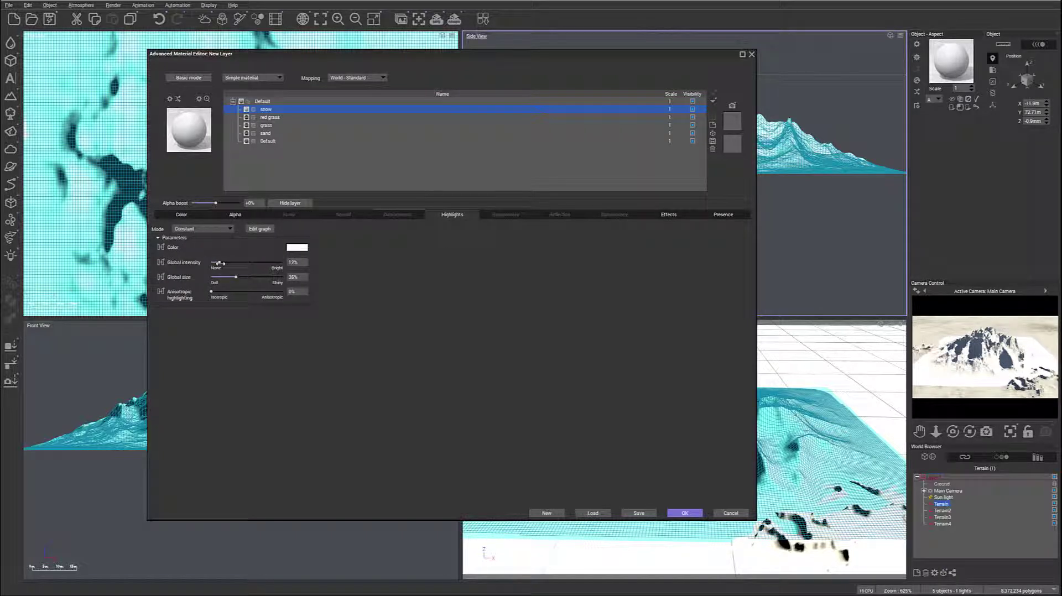
mouse_move(236, 277)
mouse_down()
mouse_move(250, 277)
mouse_move(234, 266)
mouse_up()
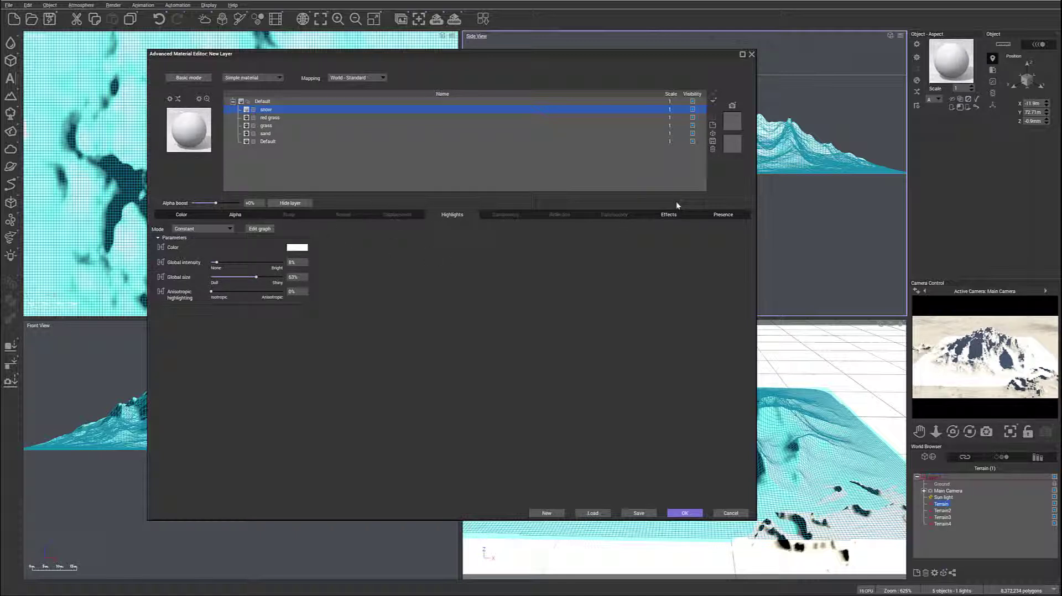
- Limit the snow layer to absolute altitudes 27.01–35.72 m and slopes 56°–180°, with 19% bottom and 11% steep fuzziness
click(722, 215)
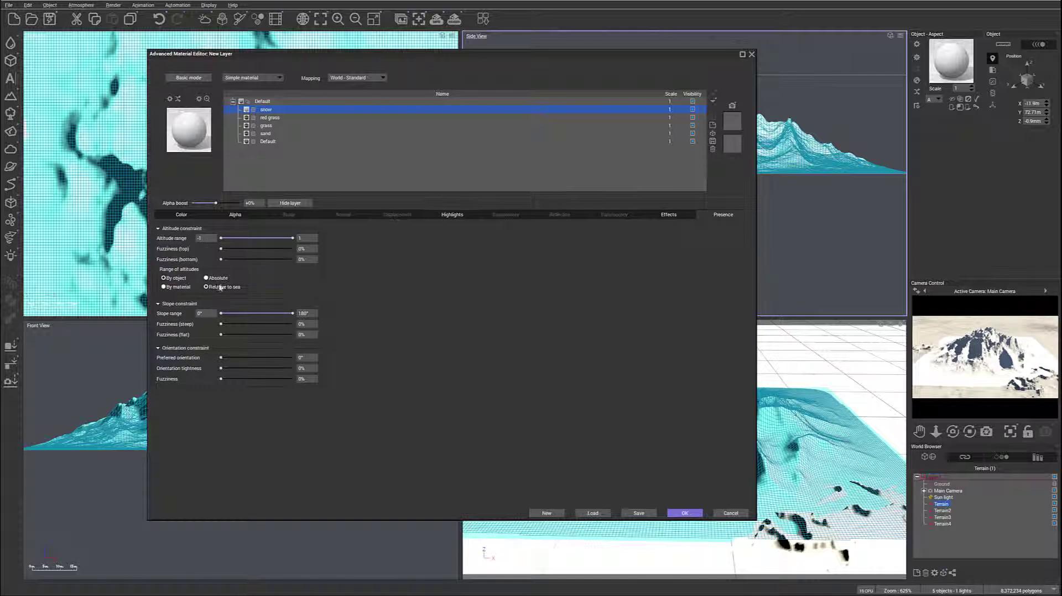
click(221, 238)
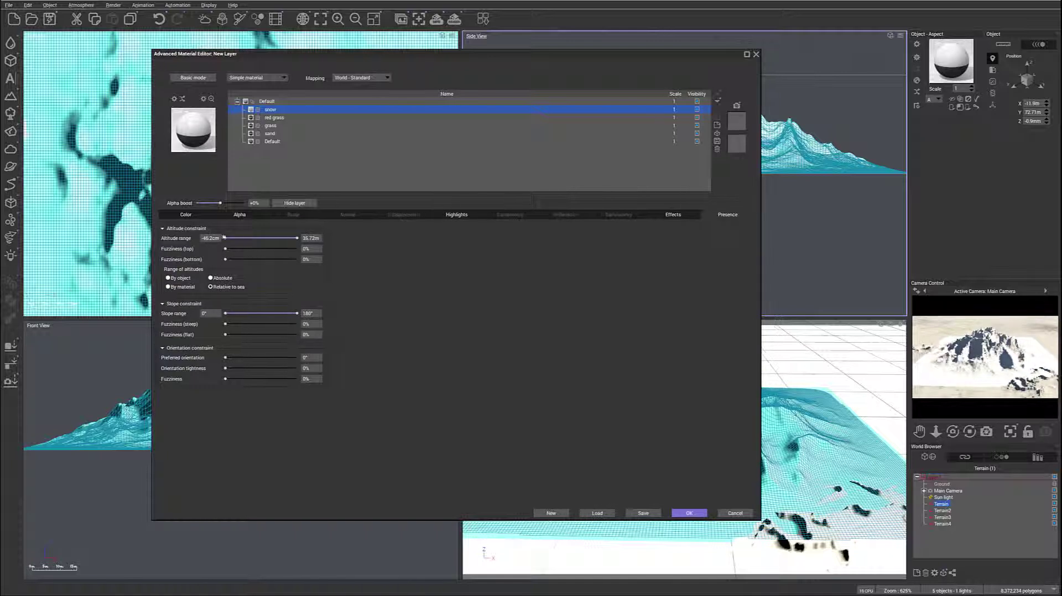
drag(224, 238, 282, 239)
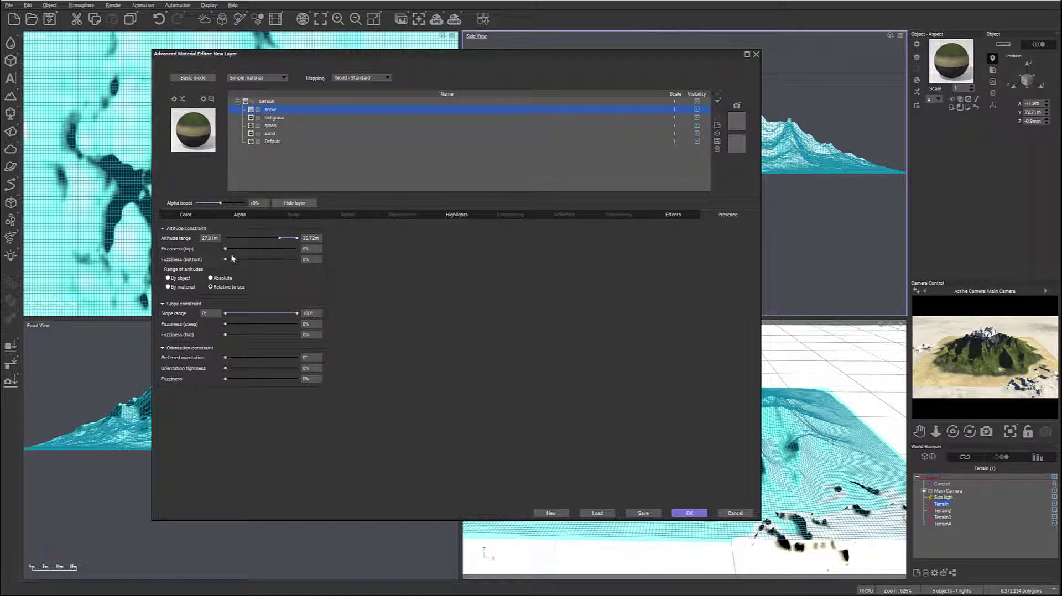
drag(229, 259, 240, 259)
drag(225, 313, 229, 313)
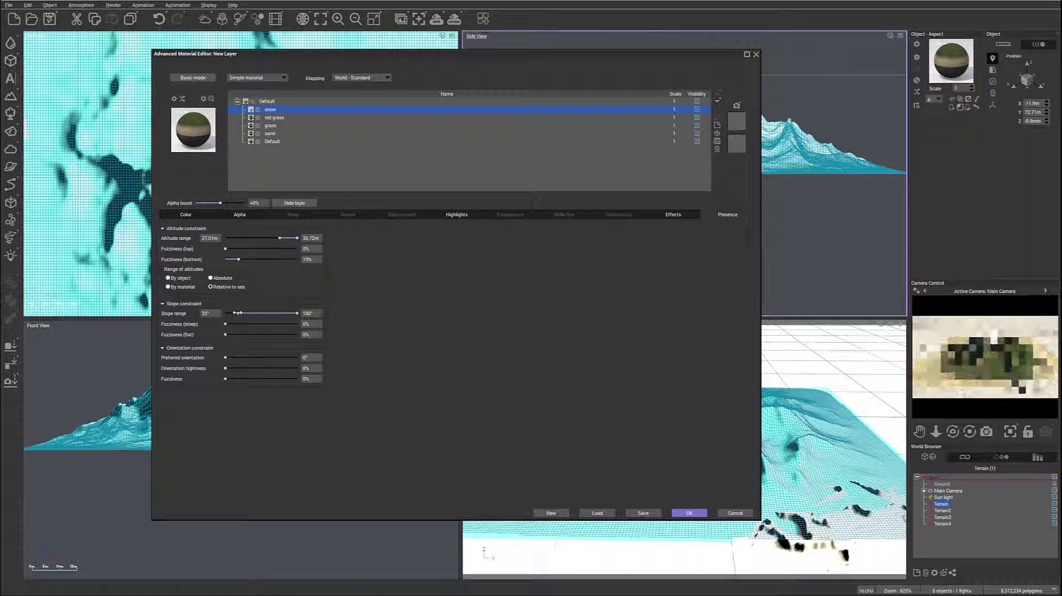
mouse_move(242, 313)
mouse_down()
mouse_move(251, 313)
mouse_move(233, 324)
mouse_move(243, 332)
mouse_up()
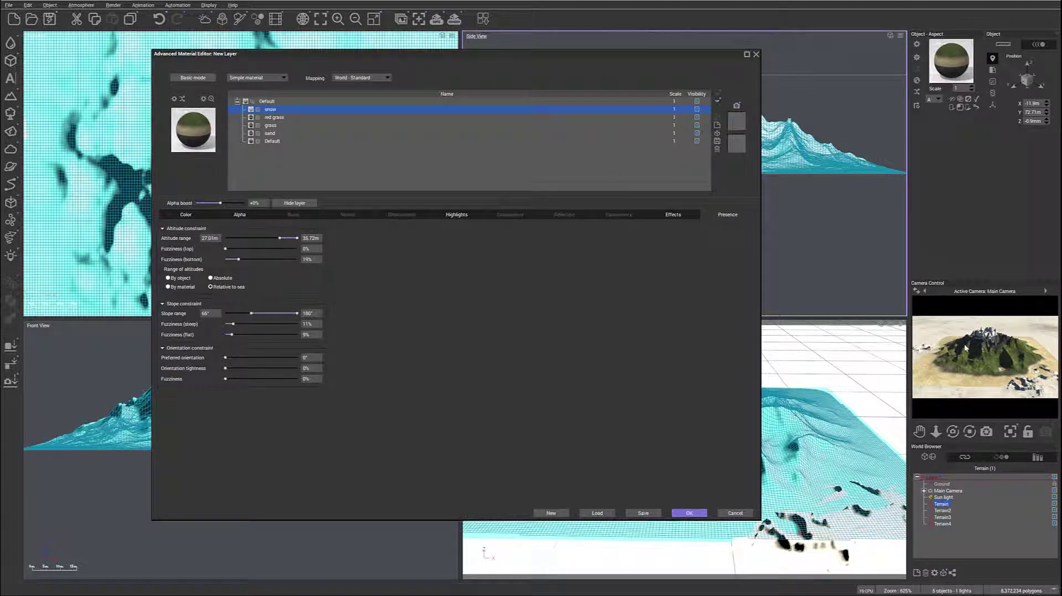
- Close the material editor and copy the finished island terrain material
click(690, 514)
right_click(944, 62)
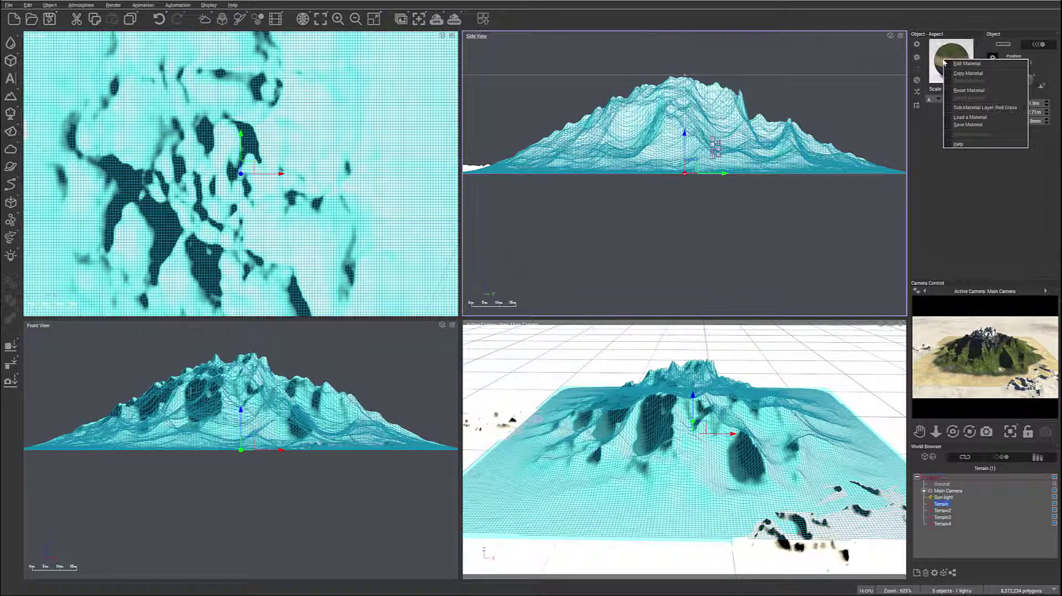
click(974, 74)
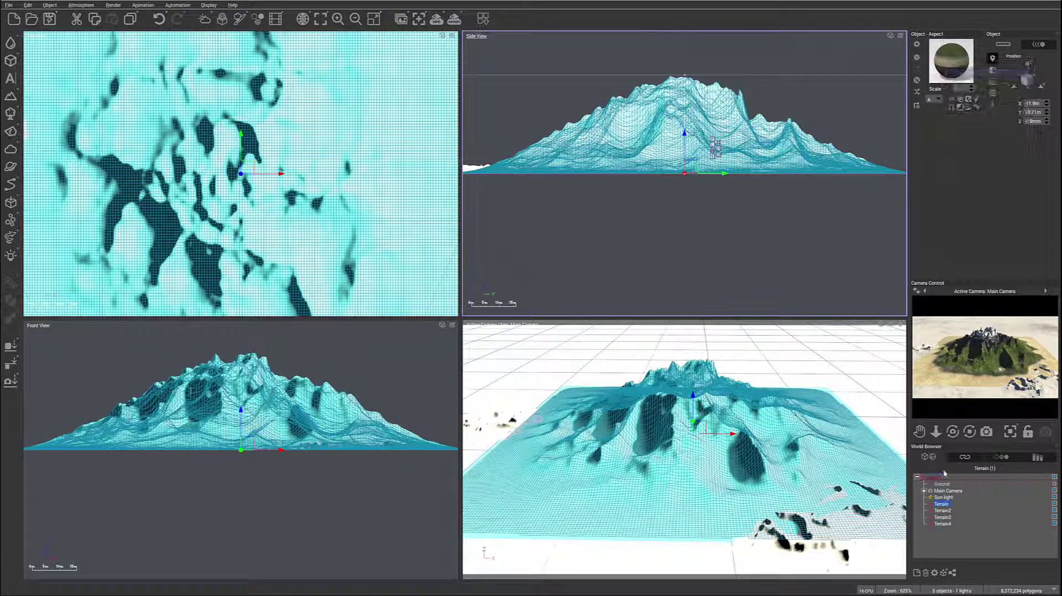
- Paste the island material onto Terrain2, Terrain3 and Terrain4
click(943, 511)
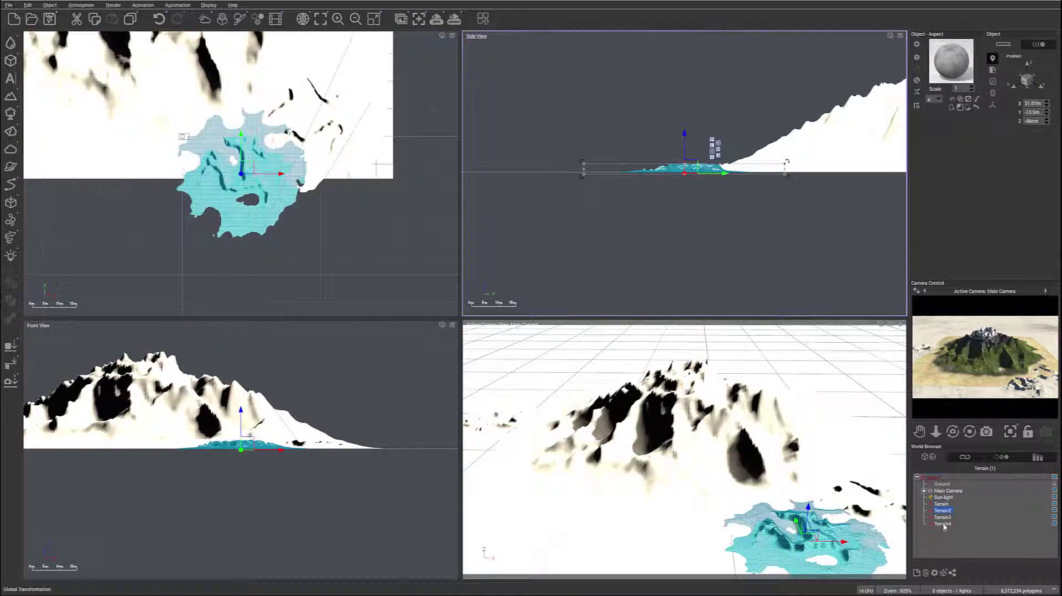
shift+click(943, 524)
right_click(952, 61)
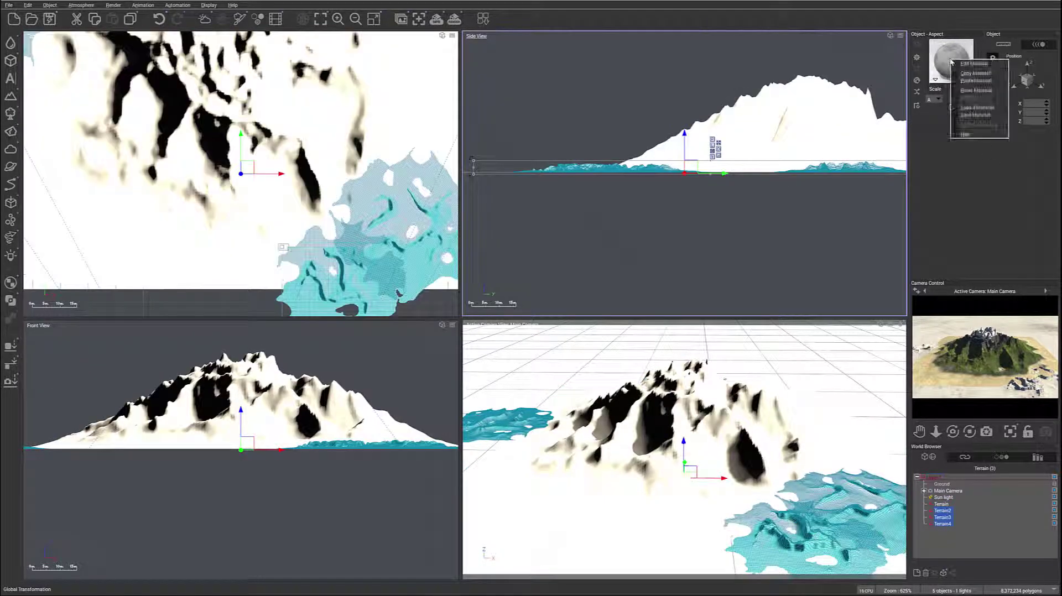
click(976, 81)
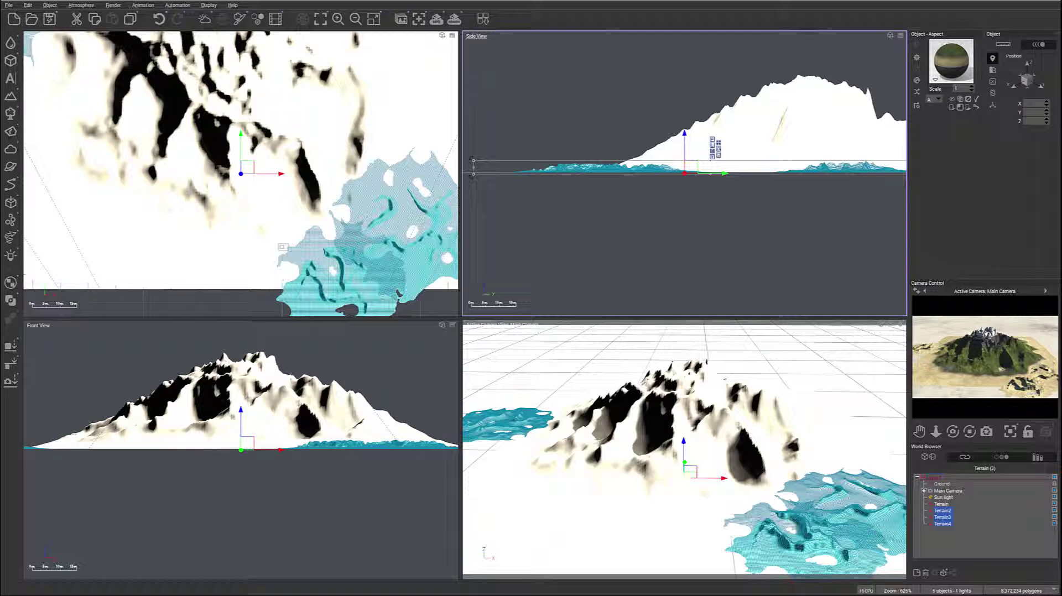
- Paste the island material onto the Ground plane as well
click(942, 484)
right_click(949, 77)
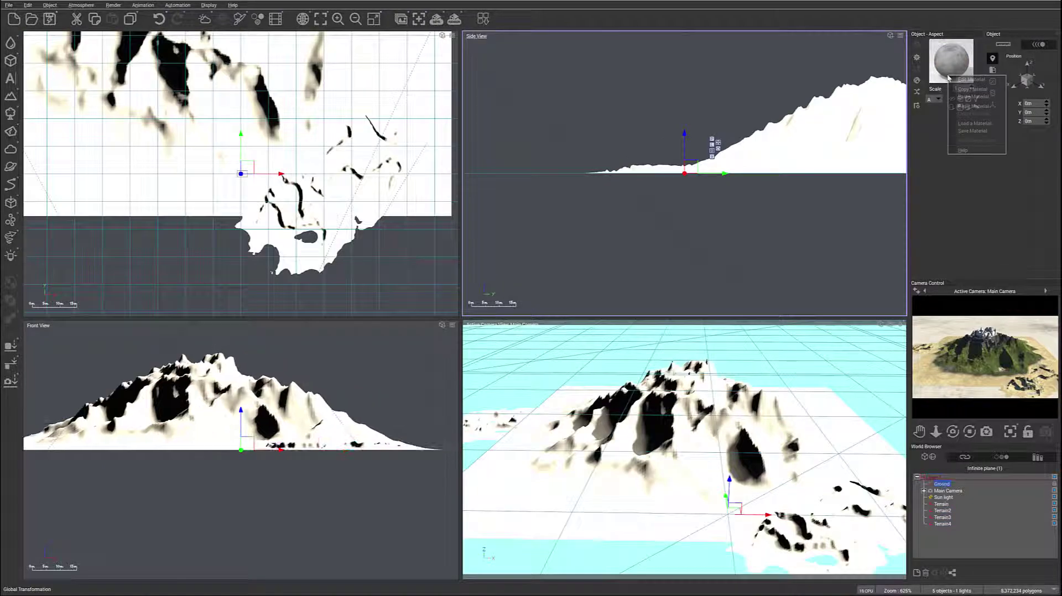
click(973, 97)
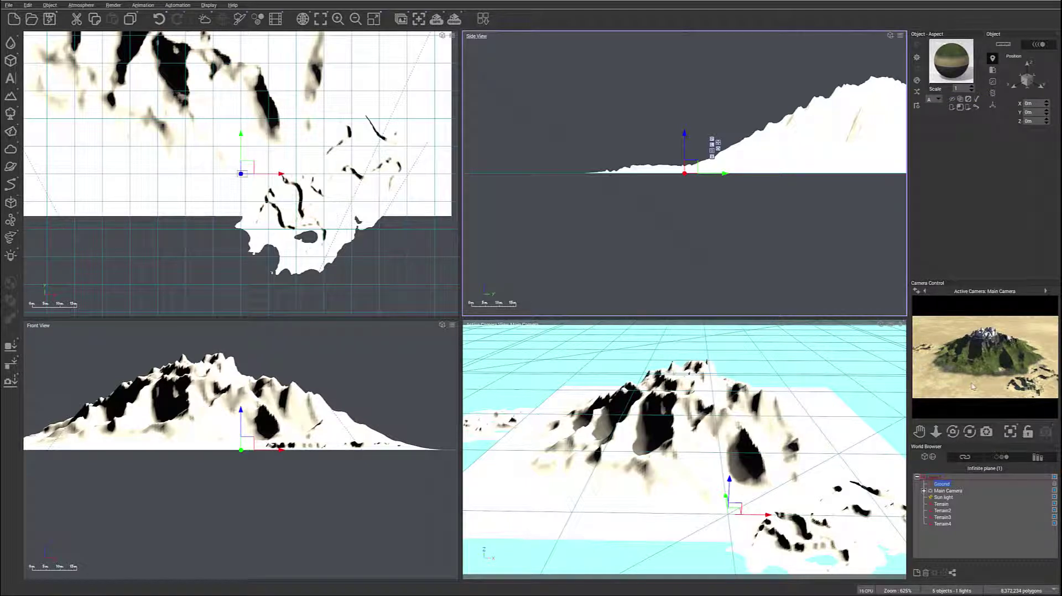
right_click(1017, 375)
key(Escape)
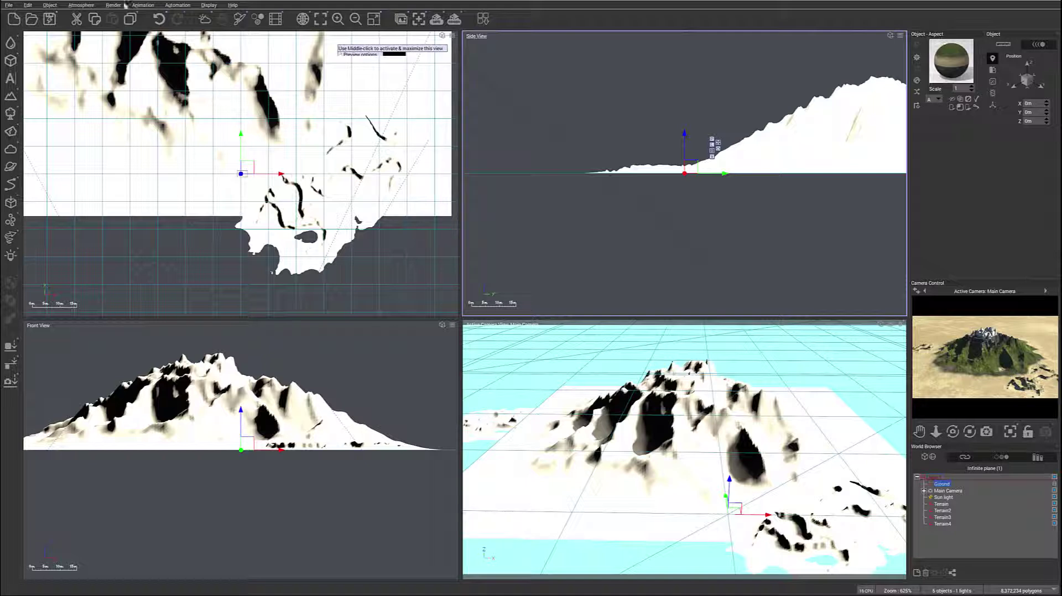